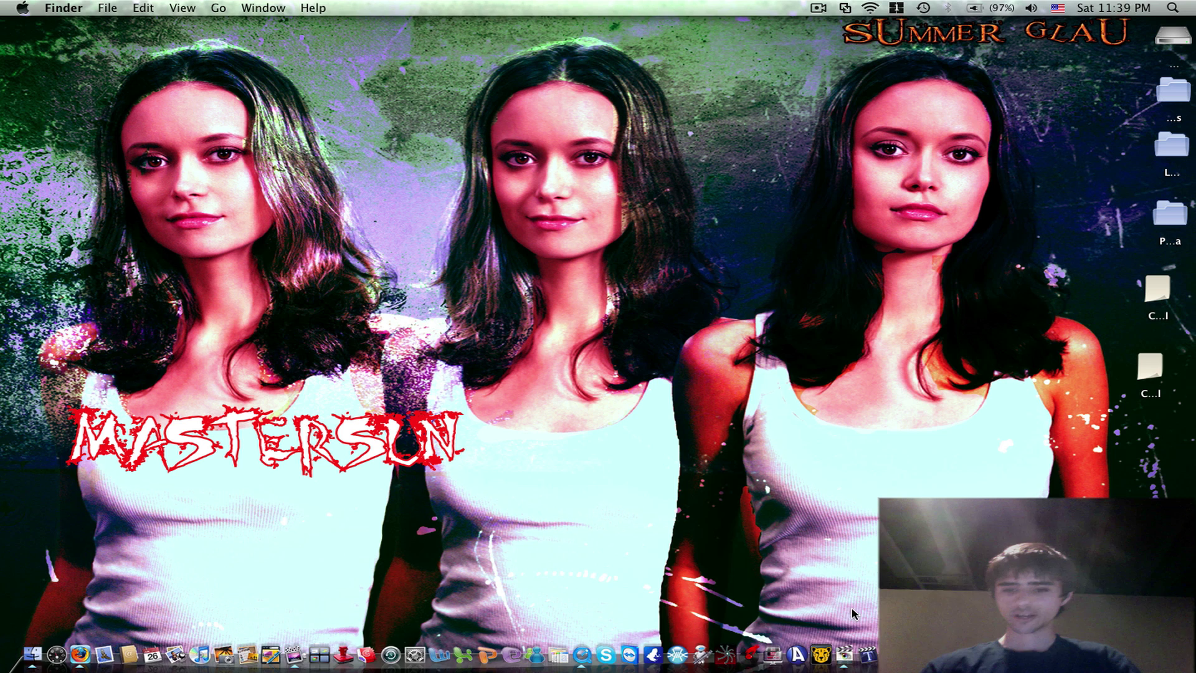
# Switch to Final Cut Express from the Dock to show Untitled Project 1 and Sequence 1.
pyautogui.click(844, 651)
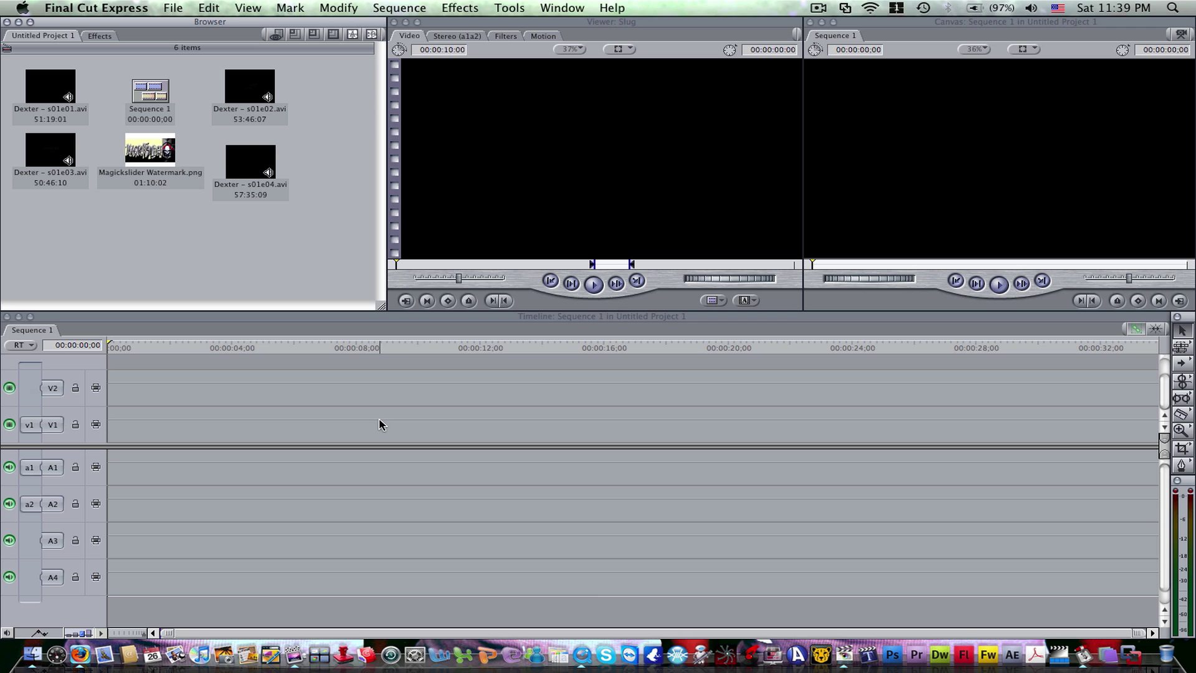
# Open Dexter – s01e01.avi in the Viewer and mark its In point at 00:00:25:17, plus an Out point.
pyautogui.click(48, 99)
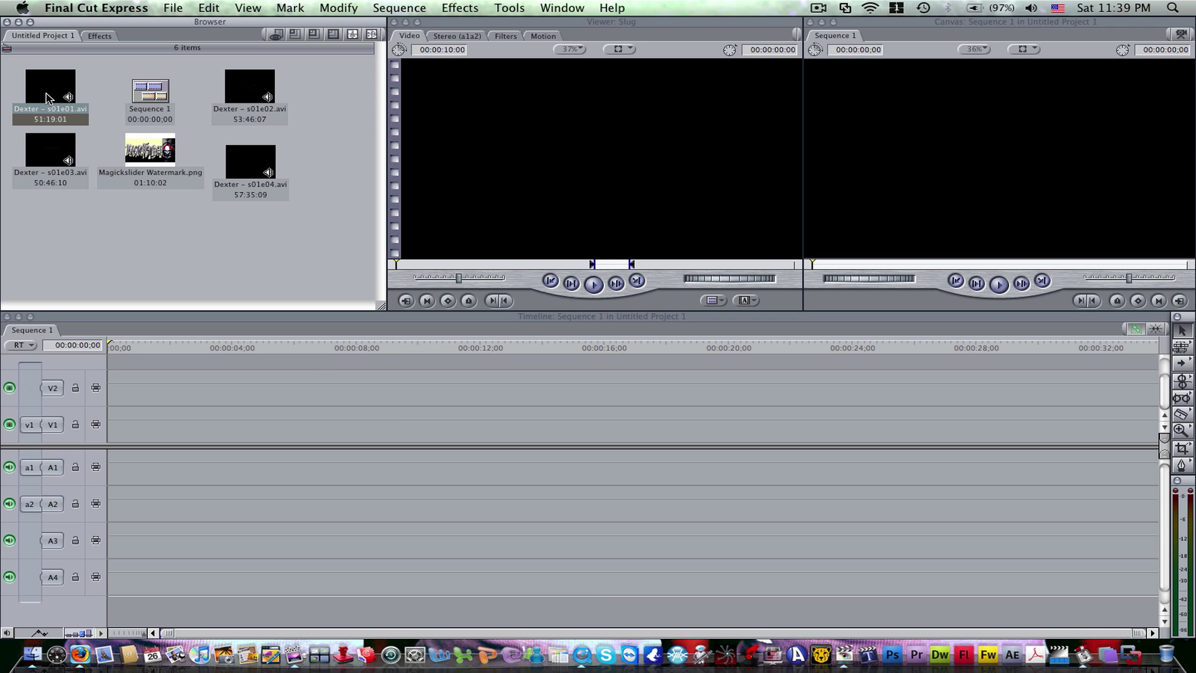
pyautogui.doubleClick(48, 98)
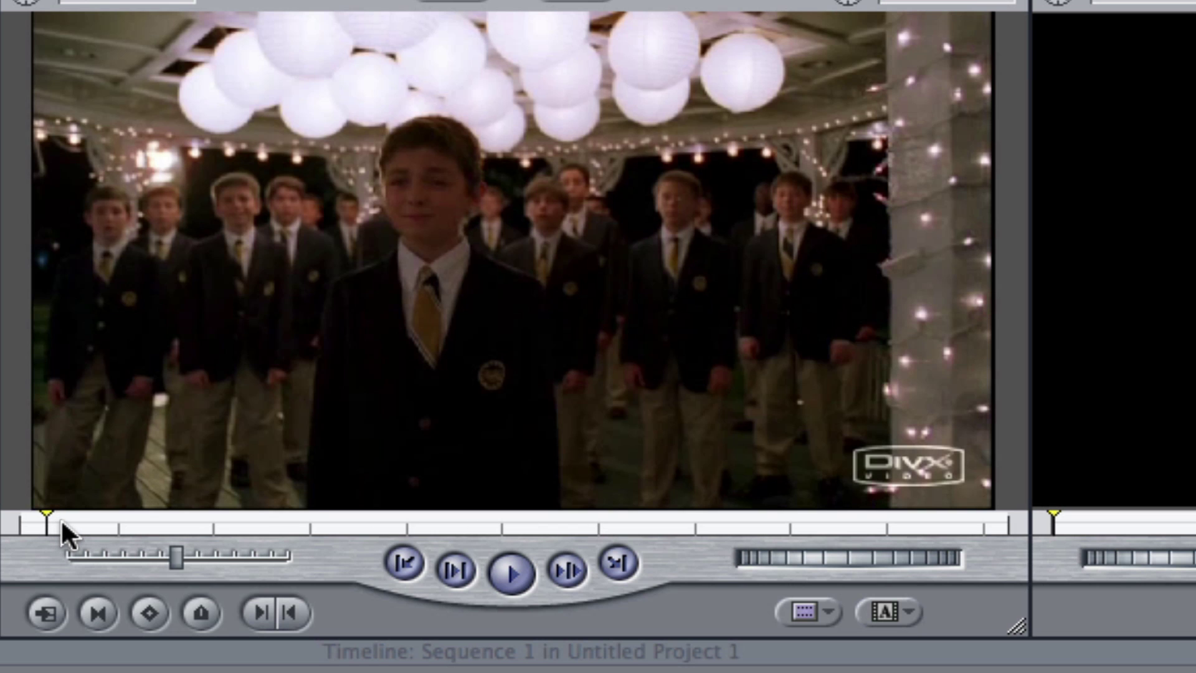
pyautogui.click(139, 521)
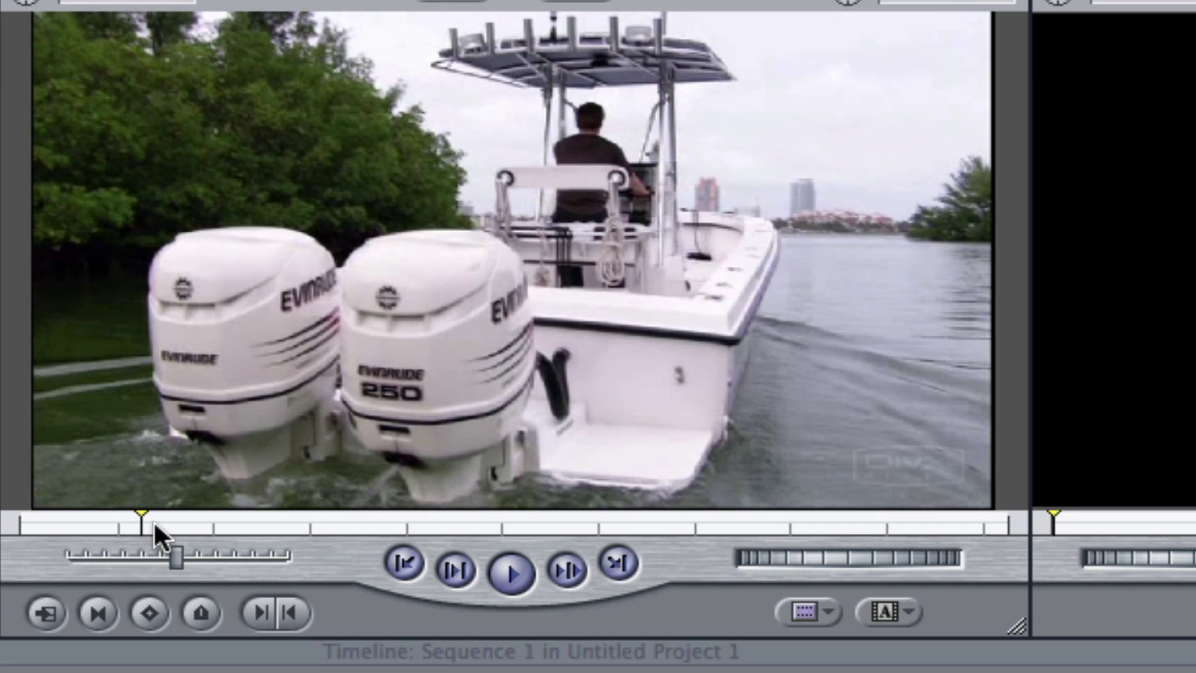
pyautogui.click(262, 617)
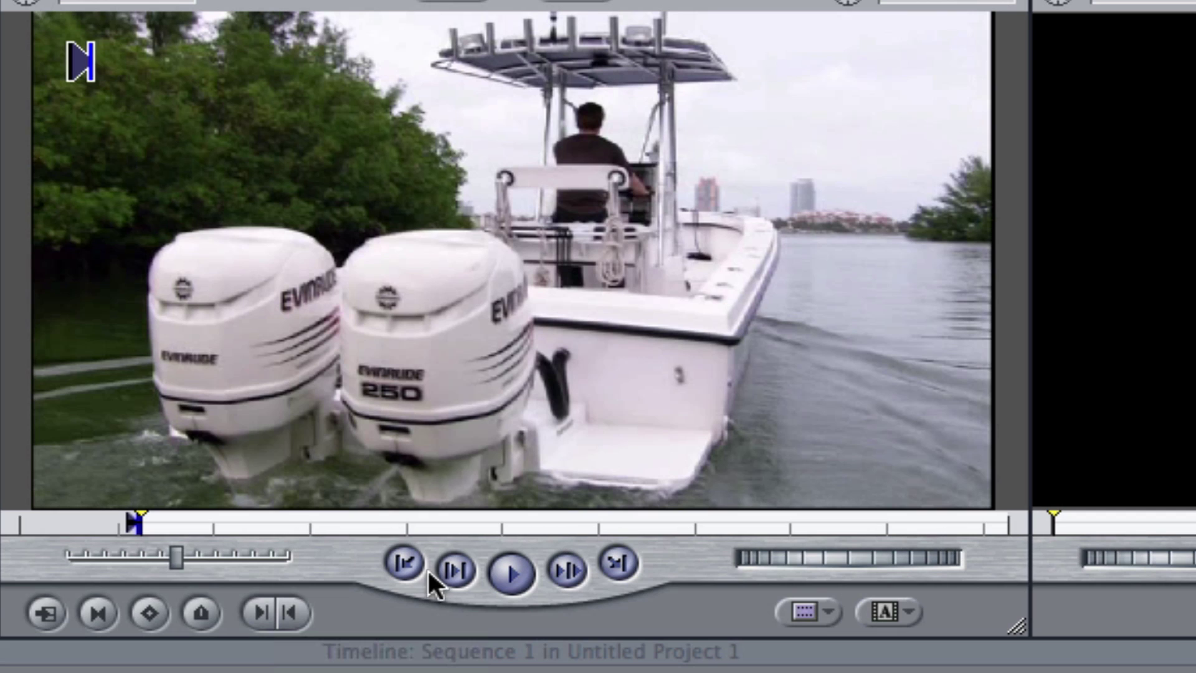
pyautogui.click(989, 524)
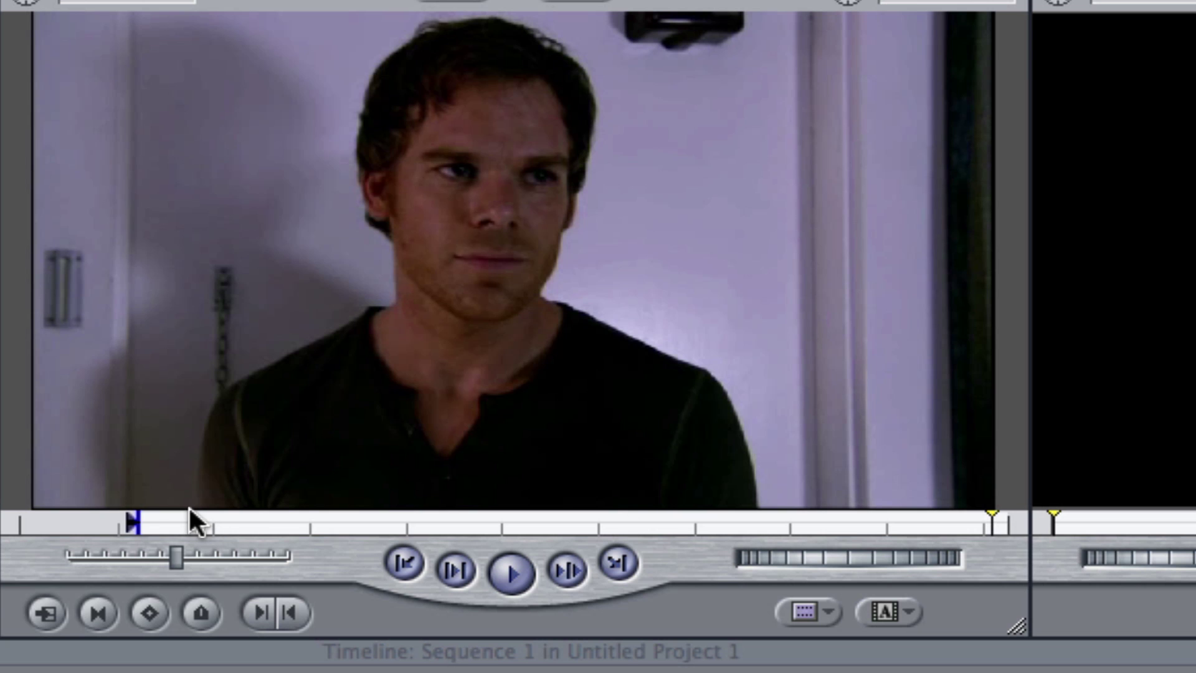
pyautogui.click(157, 522)
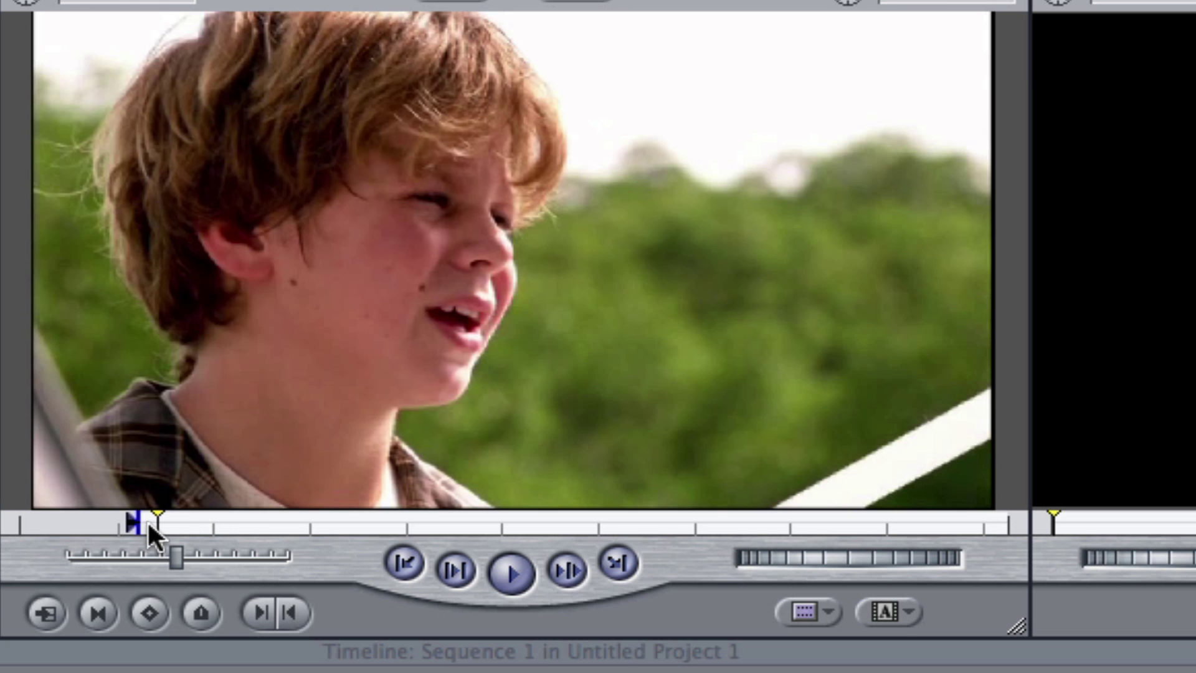
pyautogui.click(148, 527)
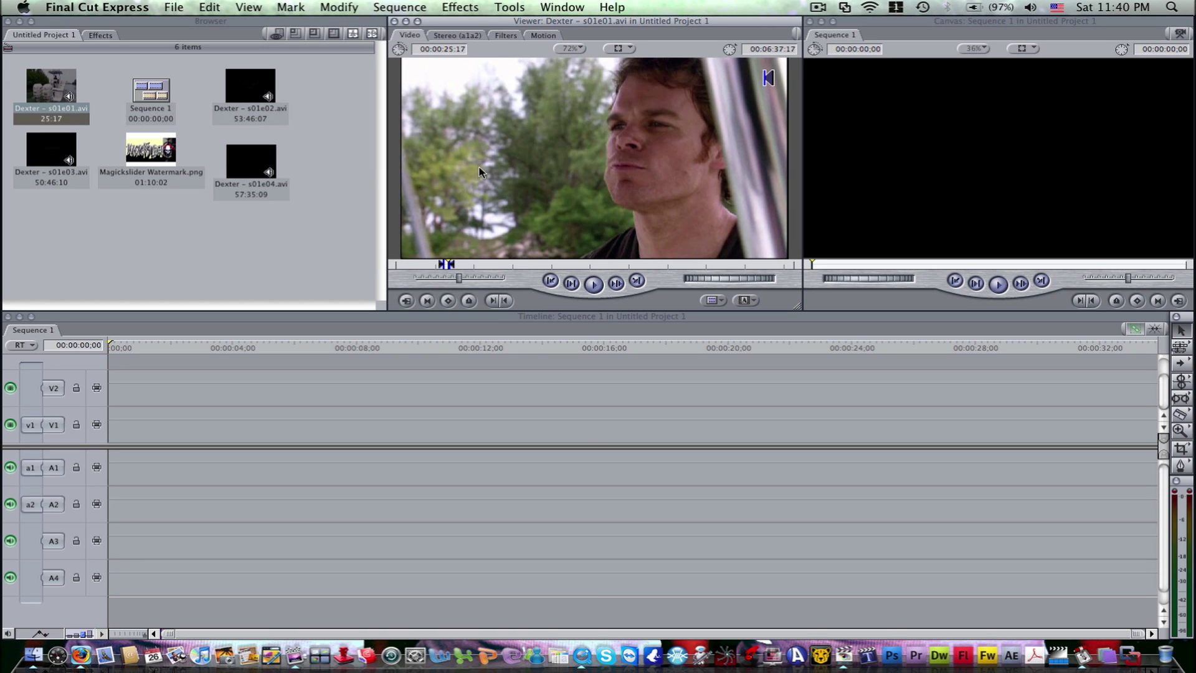
pyautogui.moveTo(479, 172); pyautogui.dragTo(469, 214)
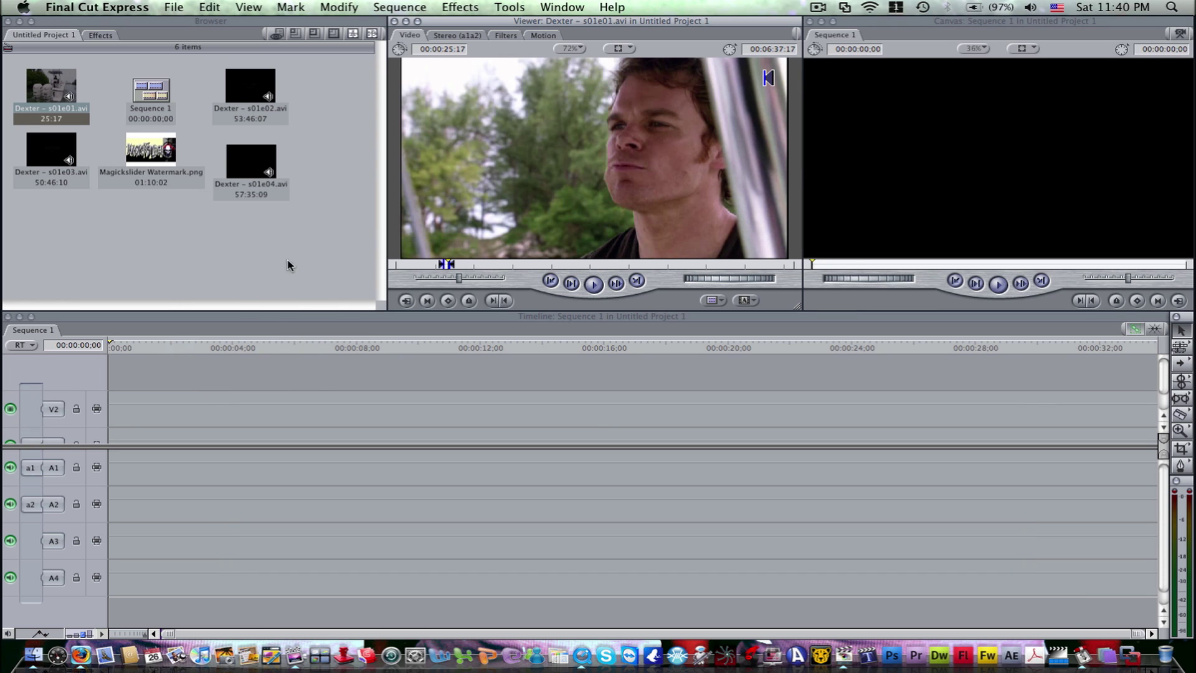
# Import Brand X Music – Spawn.mp3 into the project with File > Import > Files.
pyautogui.click(177, 9)
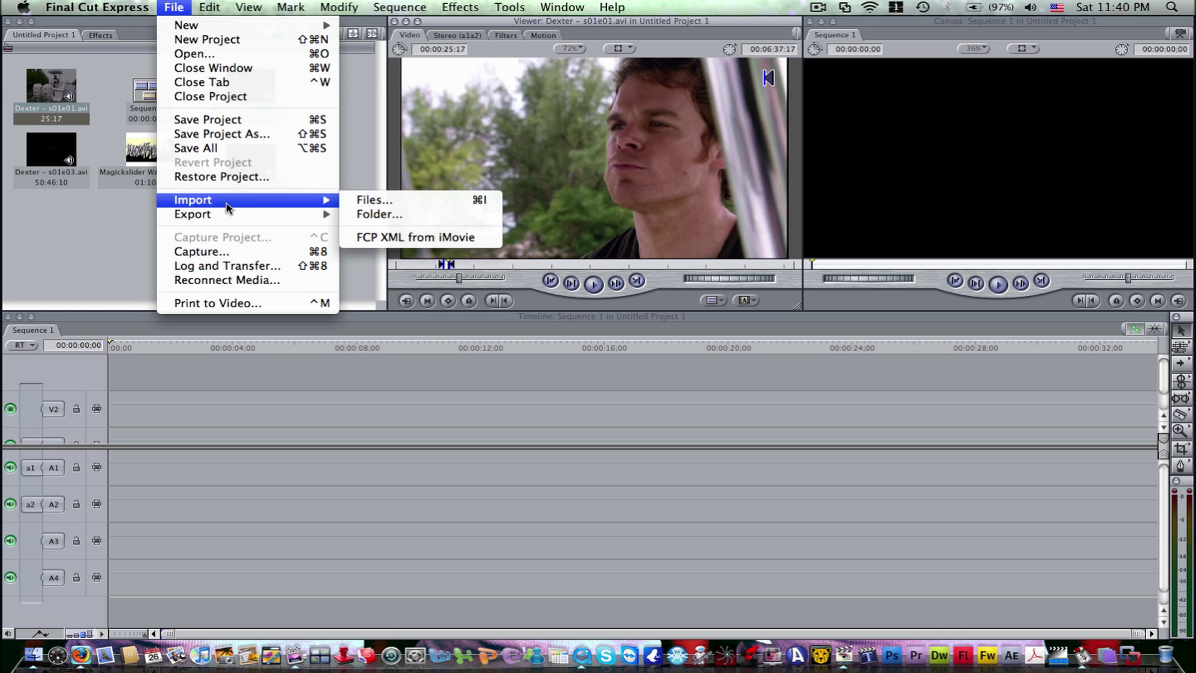
pyautogui.moveTo(229, 214)
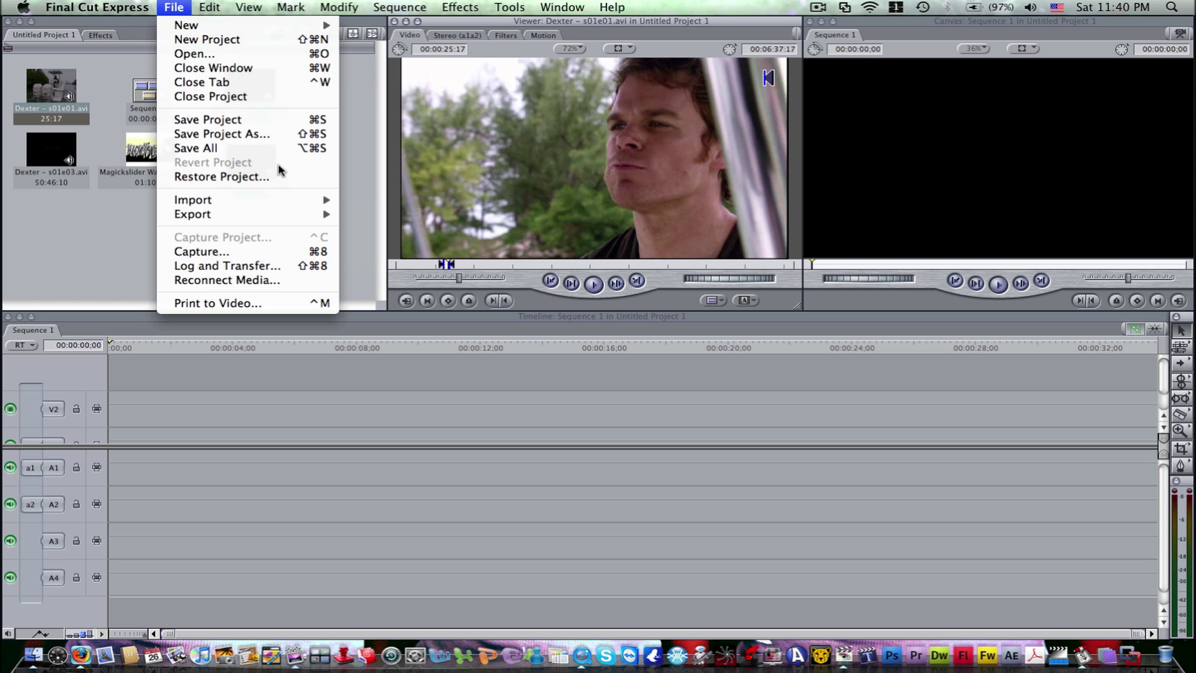
pyautogui.moveTo(262, 199)
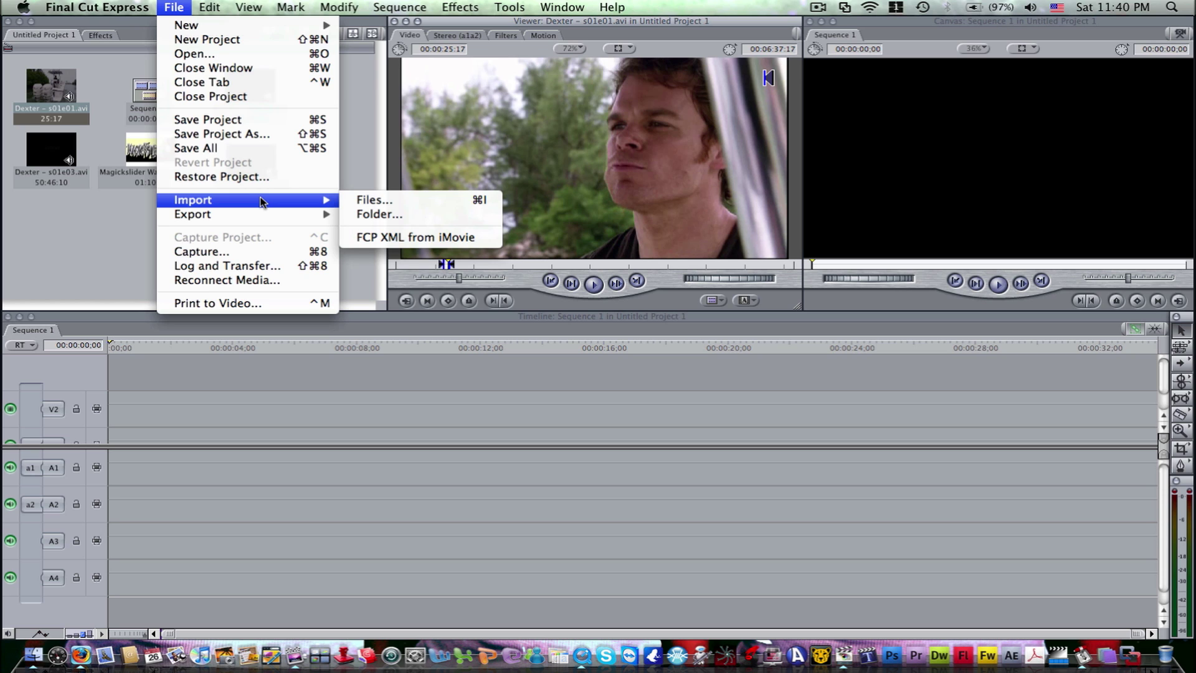
pyautogui.moveTo(251, 33)
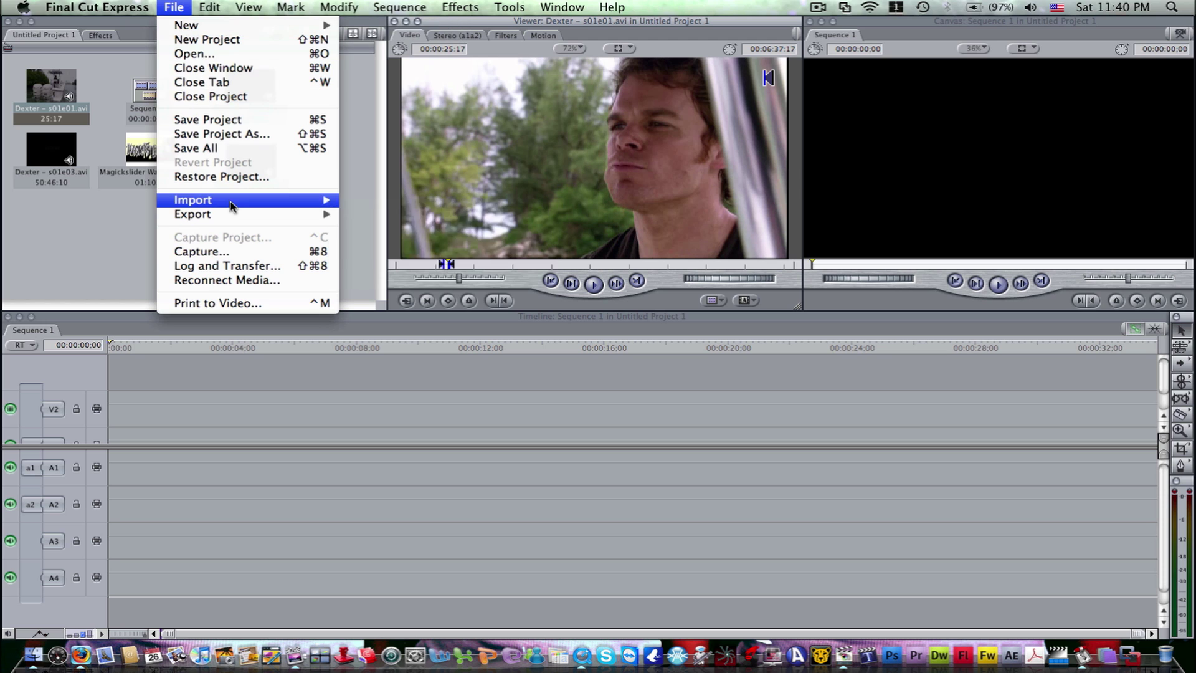
pyautogui.click(351, 200)
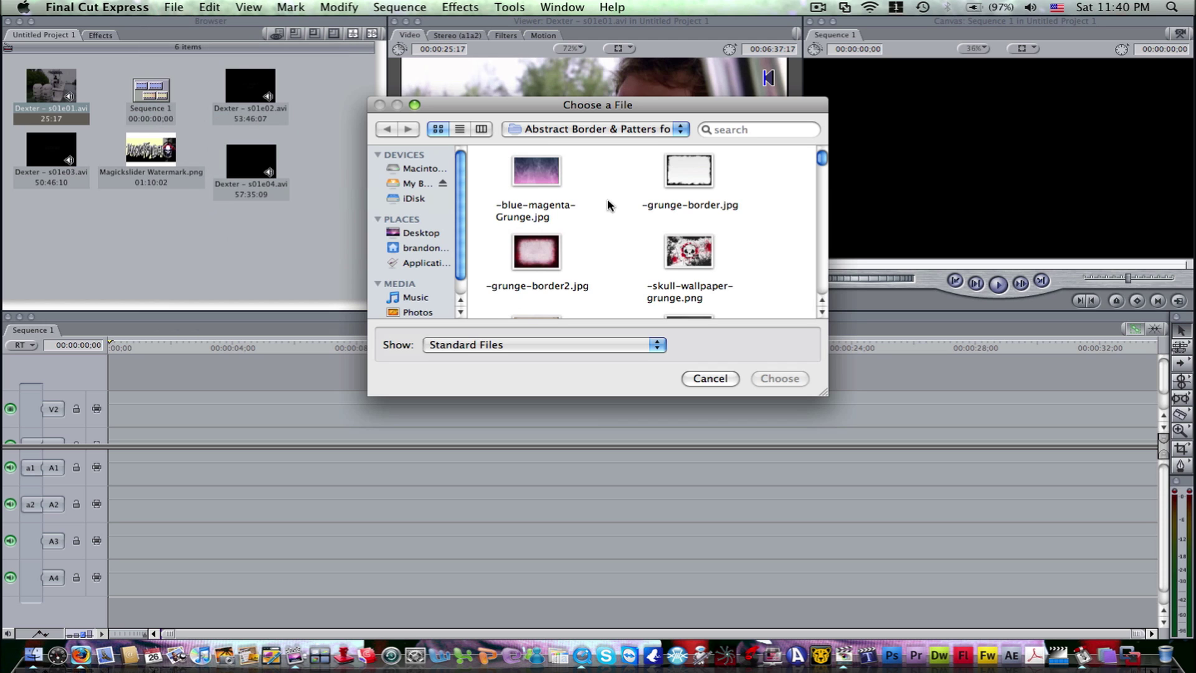
pyautogui.click(610, 132)
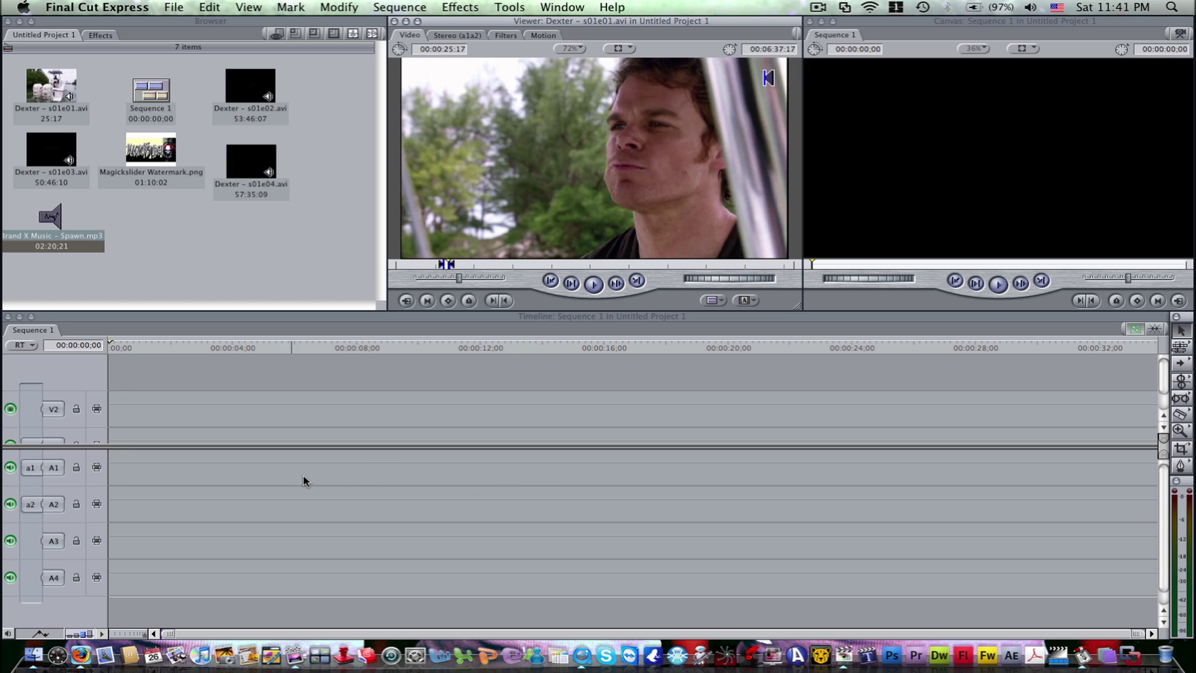
# Drop Brand X Music – Spawn.mp3 onto audio track A3, running 02:20:21 in the Timeline.
pyautogui.click(76, 467)
pyautogui.click(76, 506)
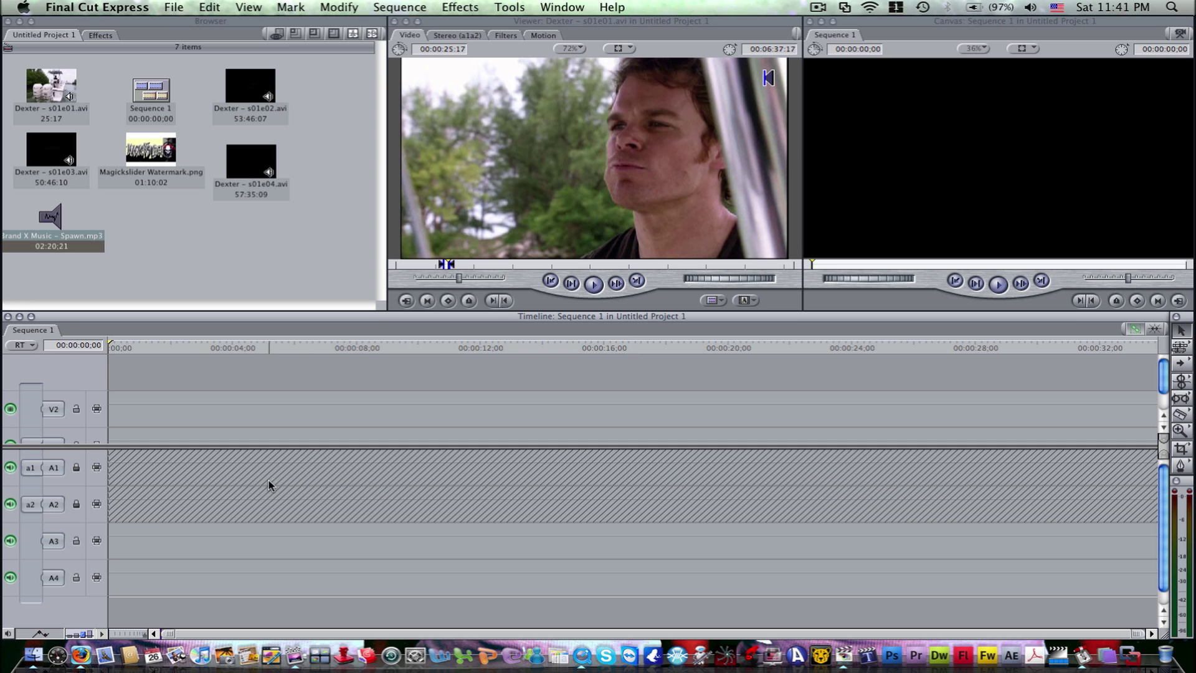
pyautogui.click(76, 468)
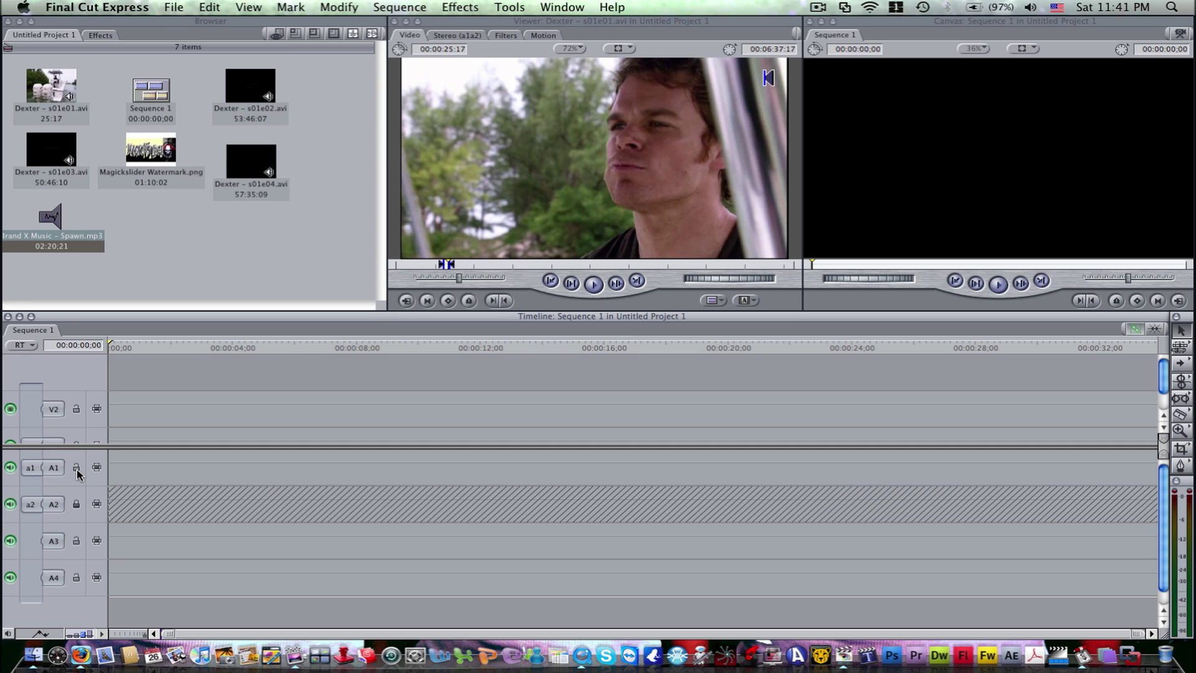
pyautogui.click(76, 506)
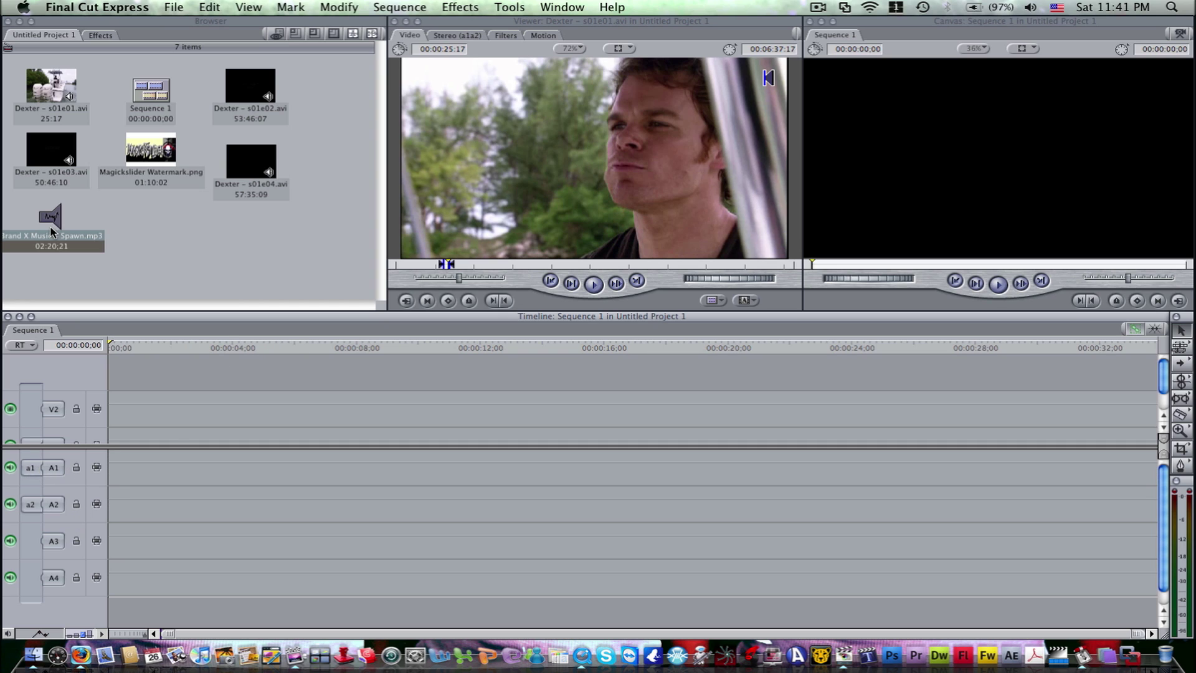
pyautogui.moveTo(43, 223); pyautogui.dragTo(118, 540)
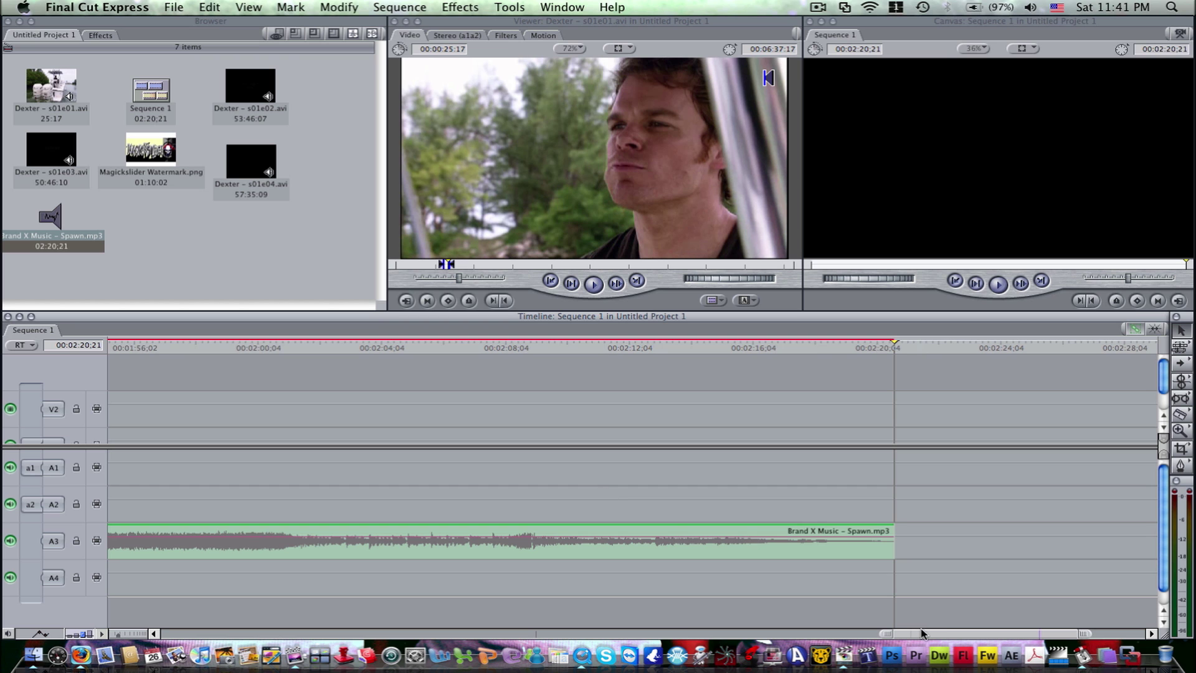
pyautogui.moveTo(920, 631); pyautogui.dragTo(206, 624)
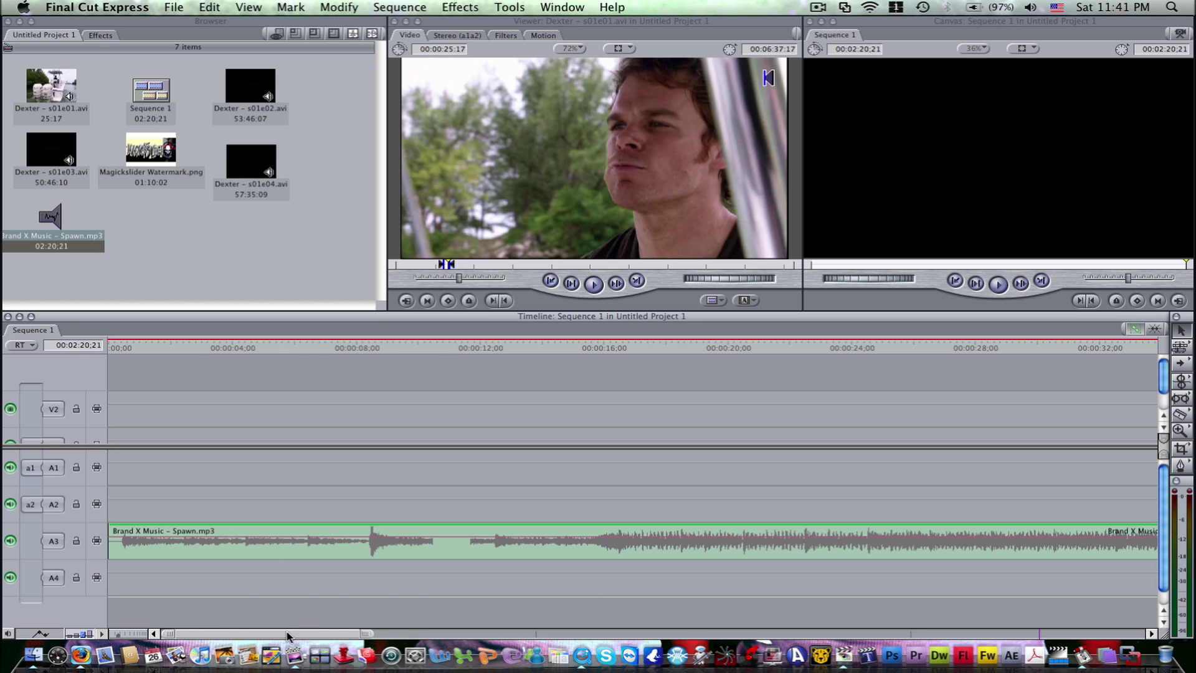
pyautogui.moveTo(277, 632)
pyautogui.mouseDown()
pyautogui.moveTo(311, 633)
pyautogui.moveTo(271, 633)
pyautogui.mouseUp()
pyautogui.moveTo(371, 634); pyautogui.dragTo(297, 635)
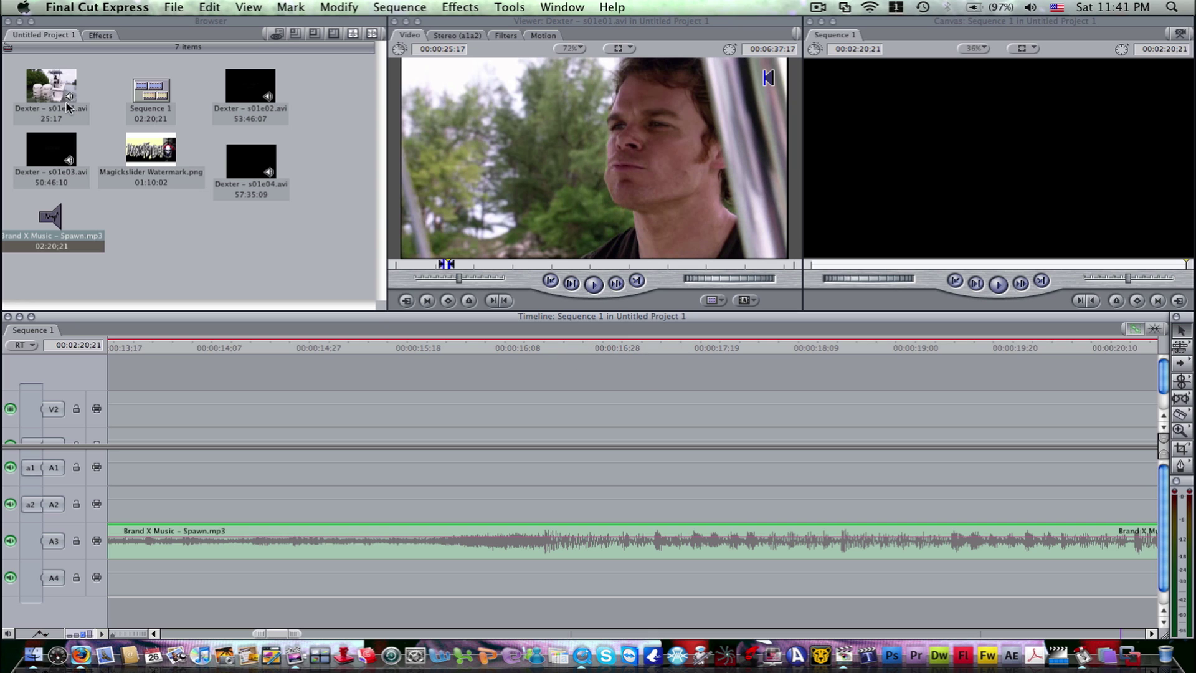
# Lock A1 and A2, then edit the Dexter – s01e01.avi picture onto V1 without audio.
pyautogui.click(250, 7)
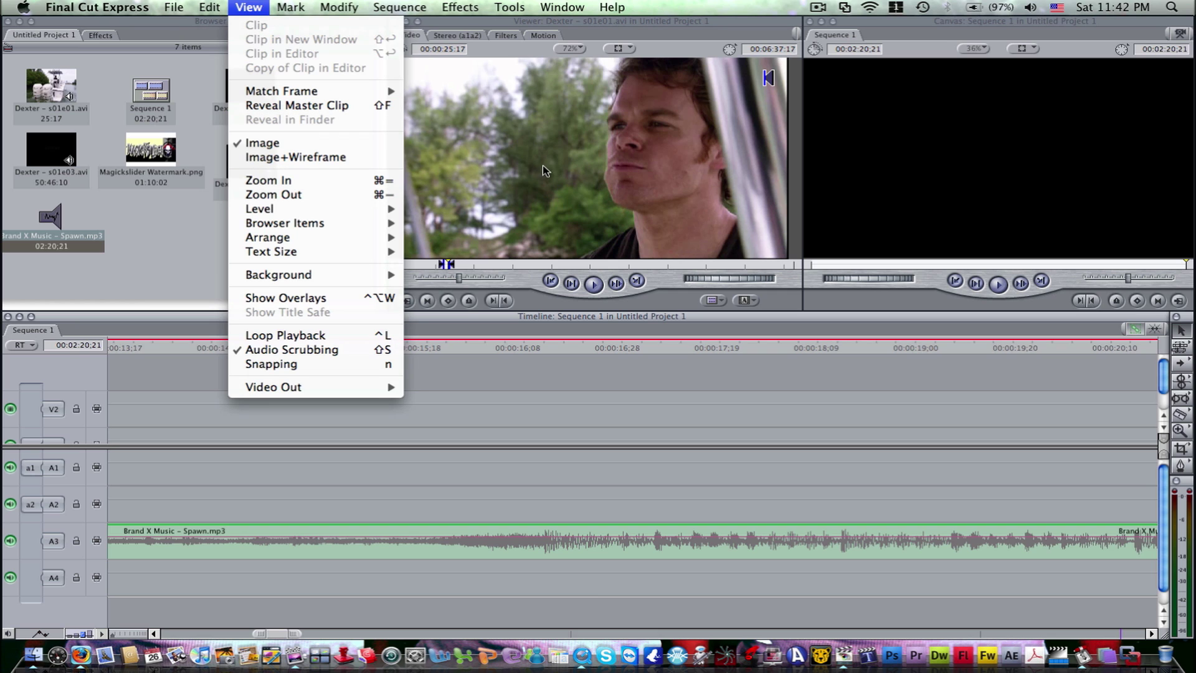
pyautogui.click(144, 241)
pyautogui.click(56, 100)
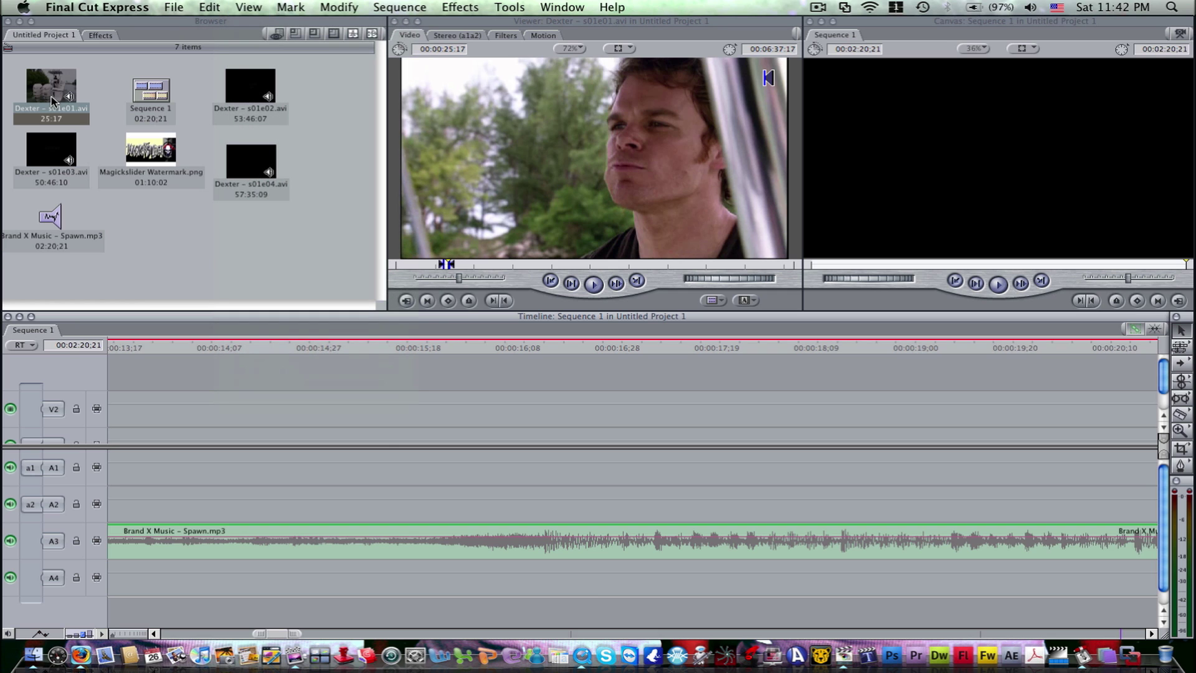
pyautogui.moveTo(476, 175); pyautogui.dragTo(447, 160)
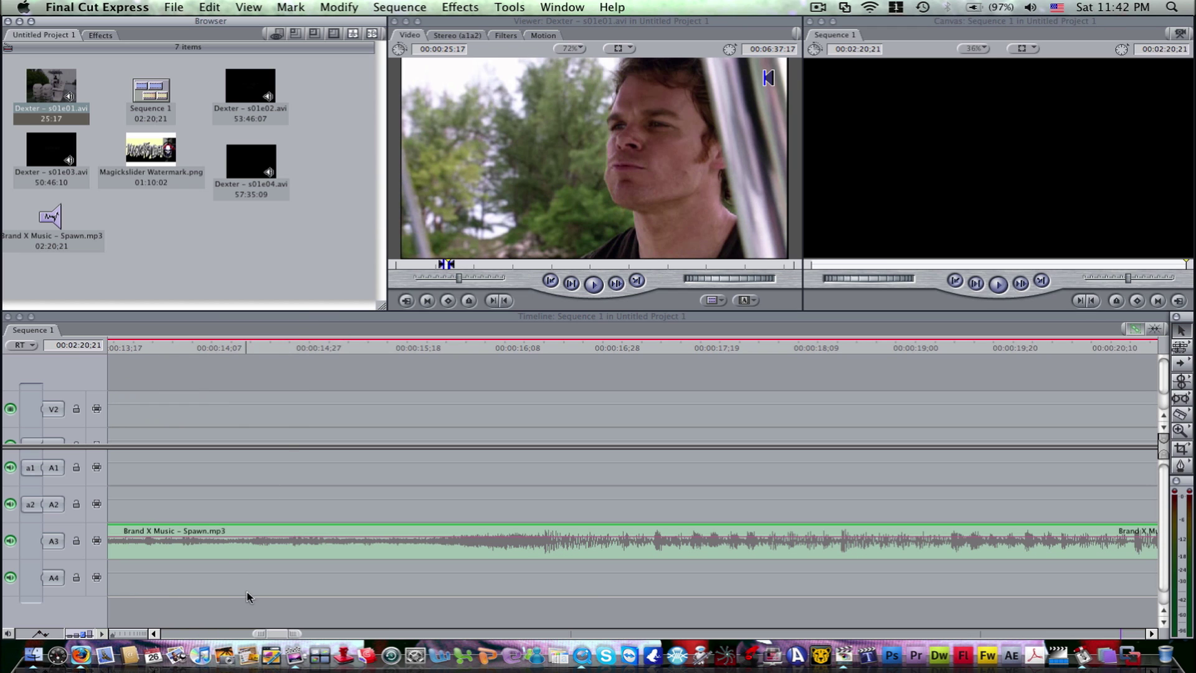
pyautogui.moveTo(275, 634); pyautogui.dragTo(181, 629)
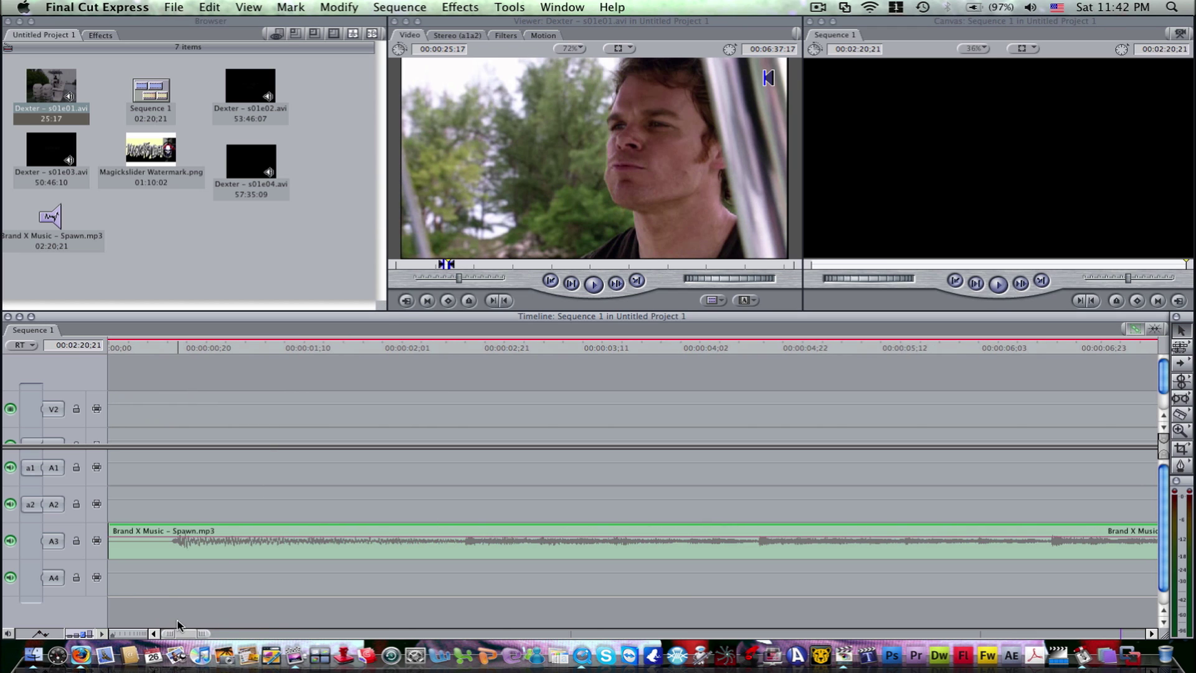
pyautogui.click(76, 470)
pyautogui.click(76, 506)
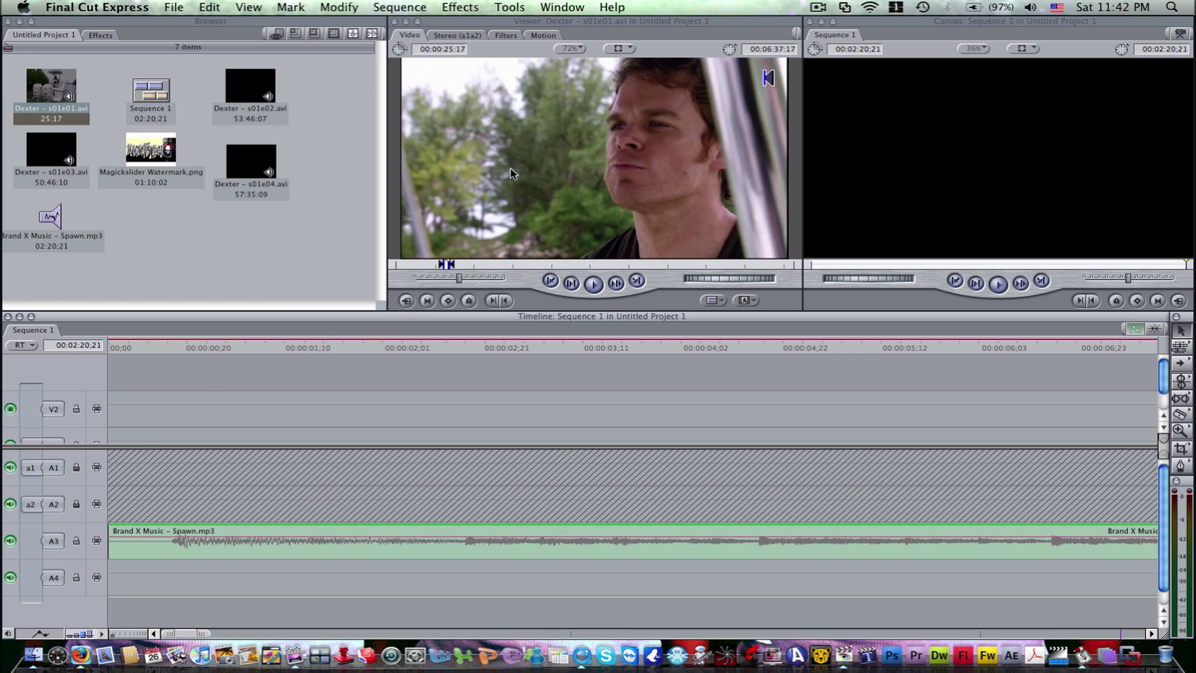
pyautogui.moveTo(511, 173); pyautogui.dragTo(112, 433)
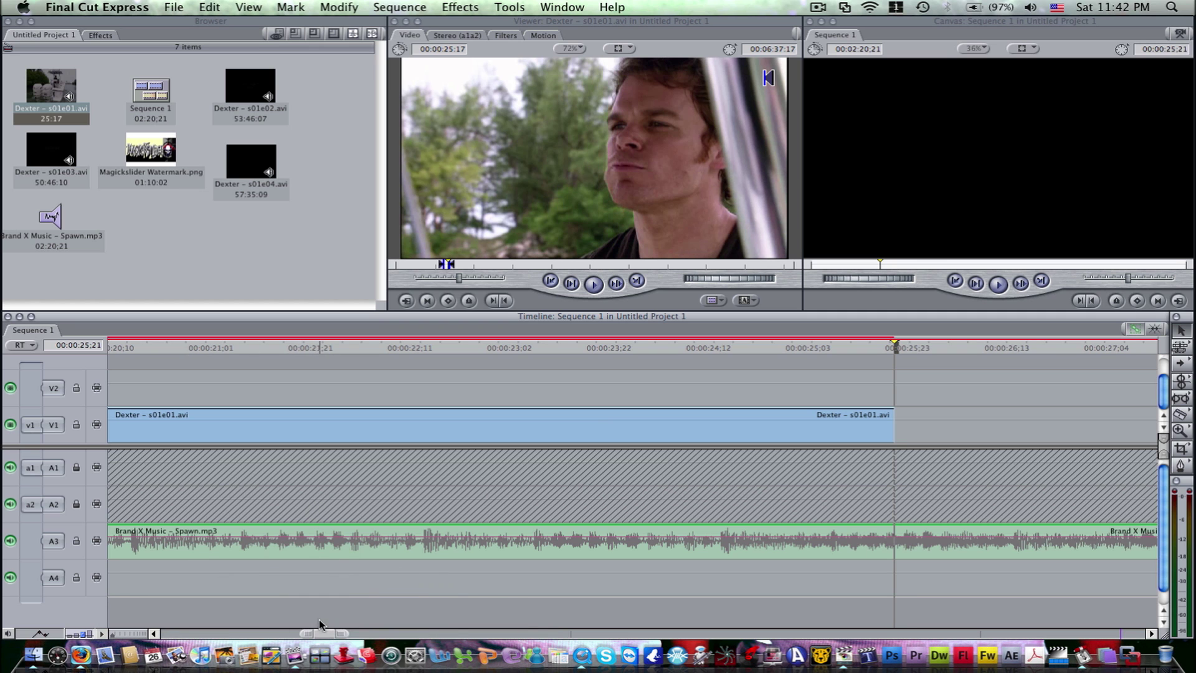
# Play Sequence 1 in the Canvas to check it, then return to the start.
pyautogui.moveTo(323, 634); pyautogui.dragTo(173, 626)
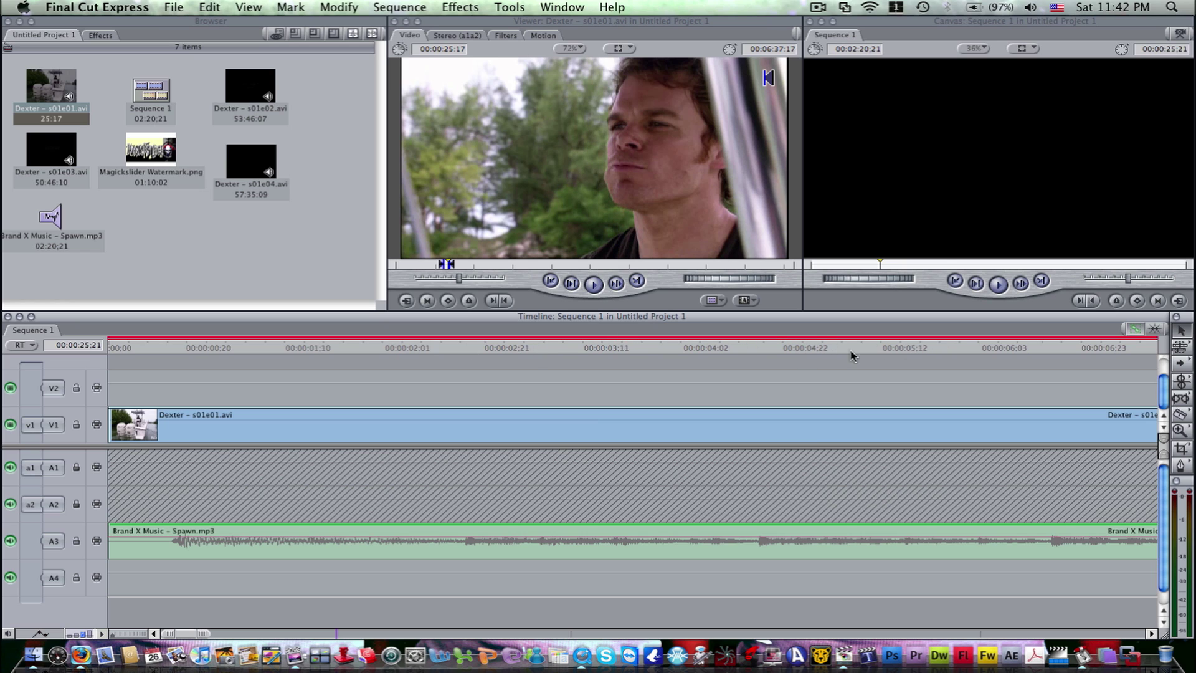
pyautogui.click(23, 346)
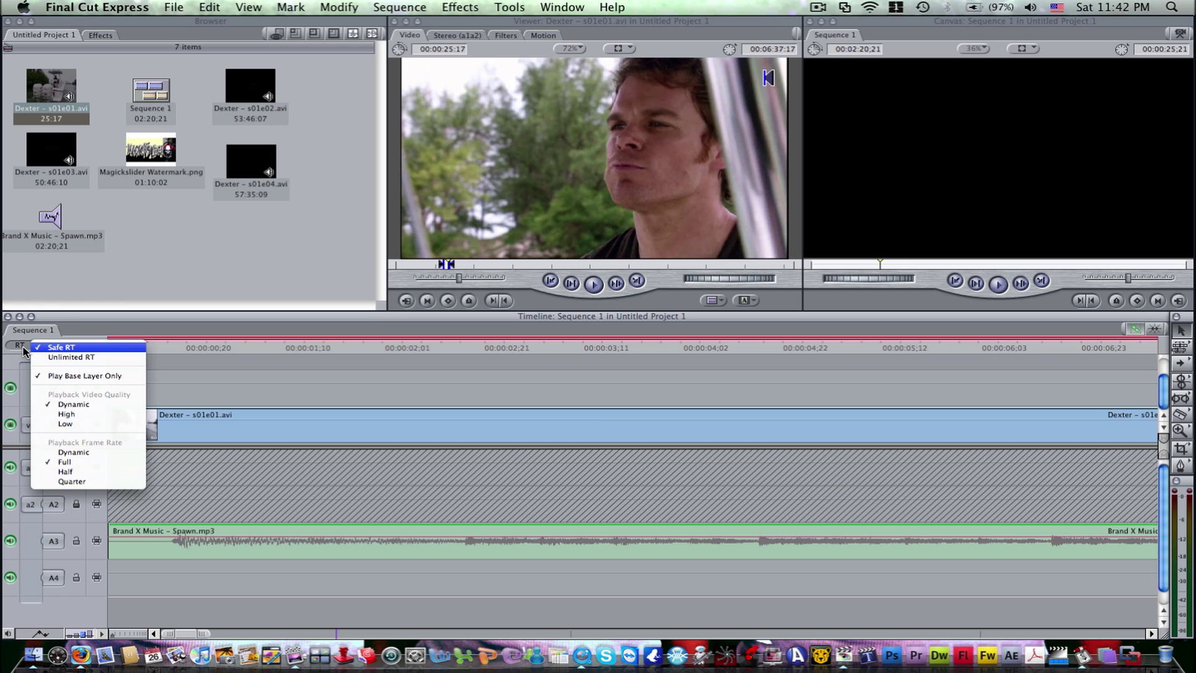
pyautogui.click(231, 360)
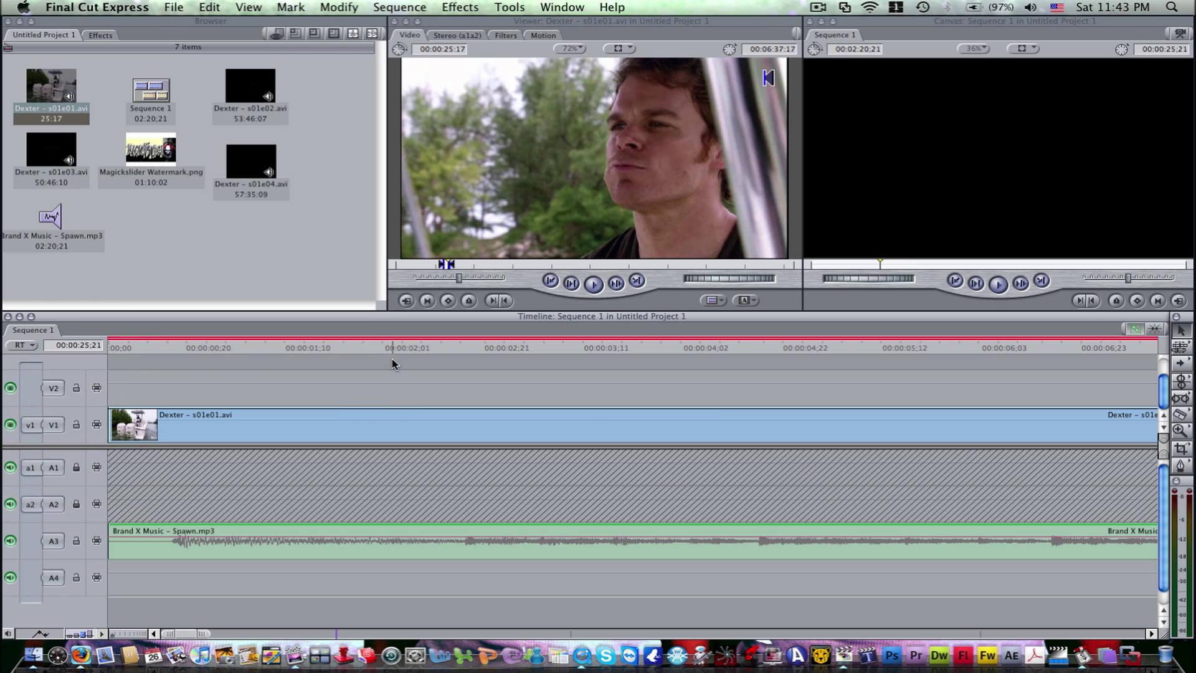
pyautogui.click(399, 7)
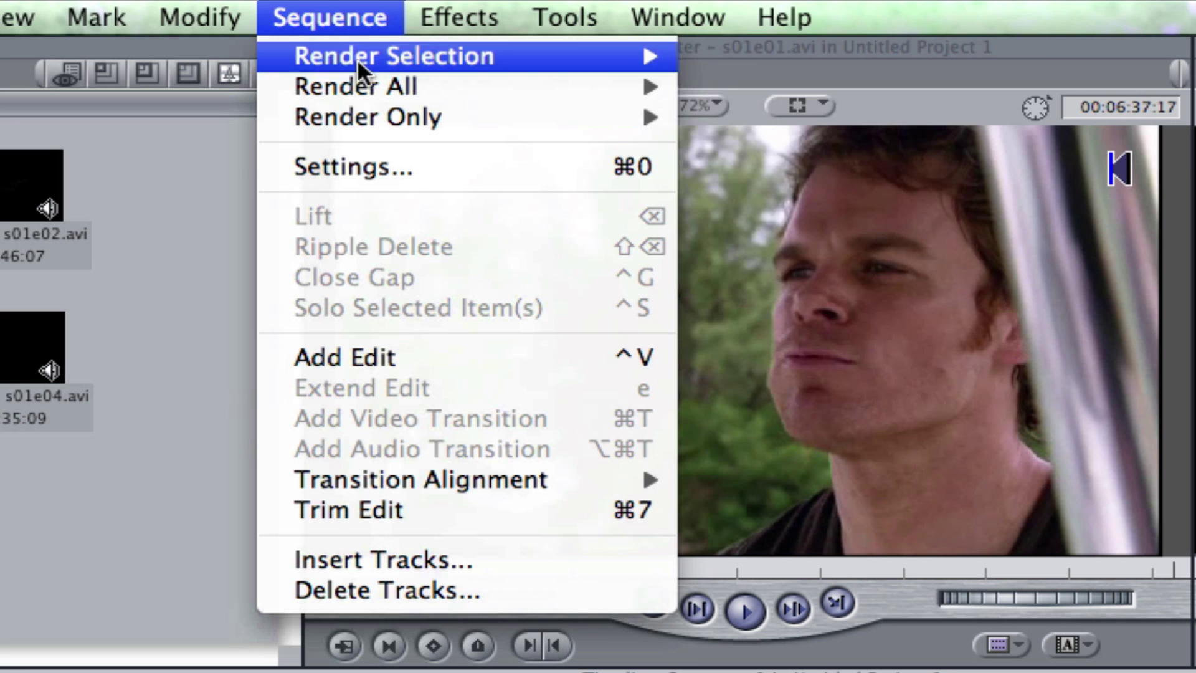
pyautogui.moveTo(359, 80)
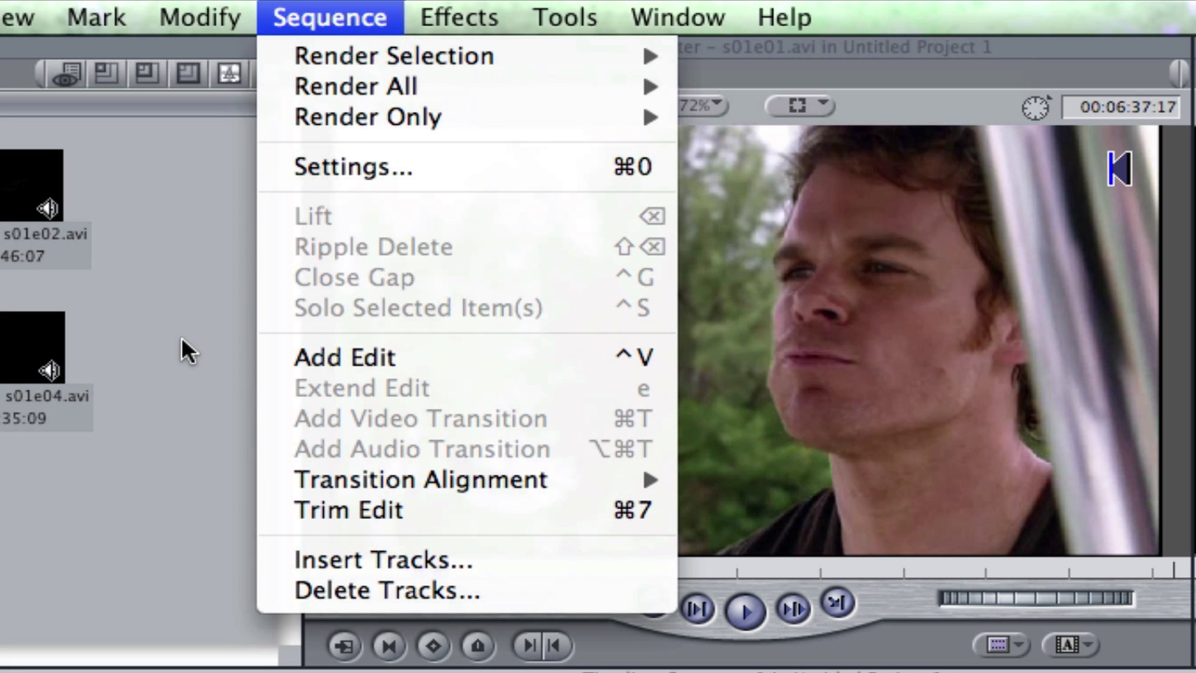
pyautogui.click(182, 339)
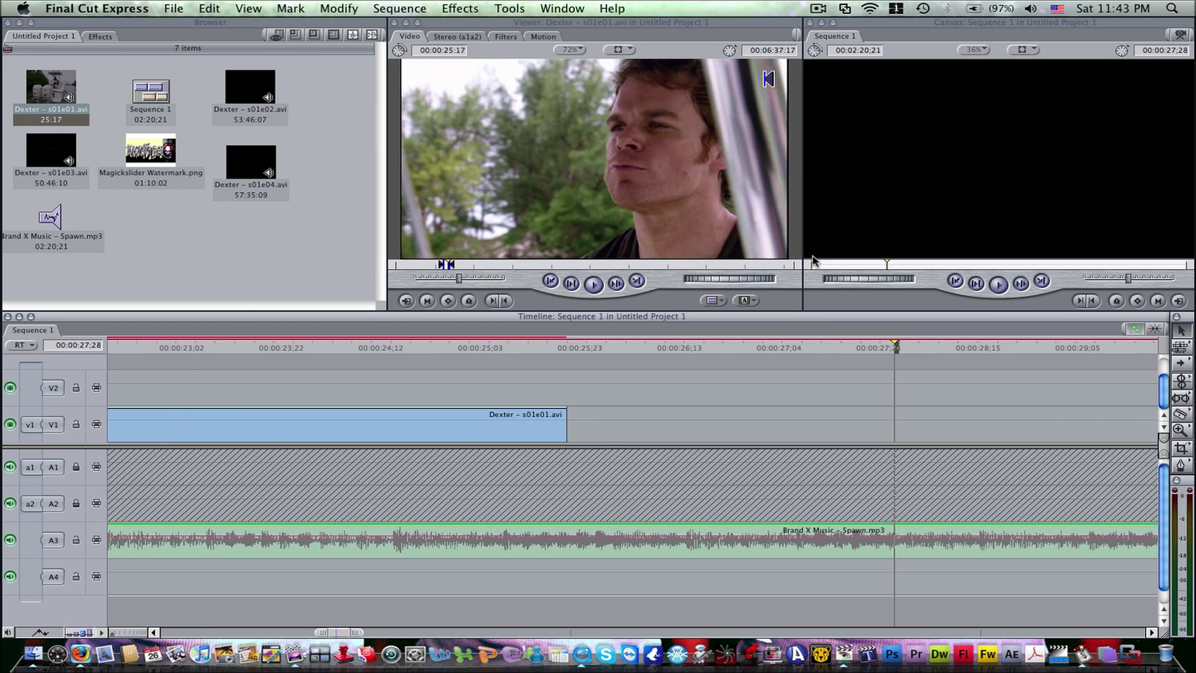
pyautogui.click(812, 264)
pyautogui.press('space')
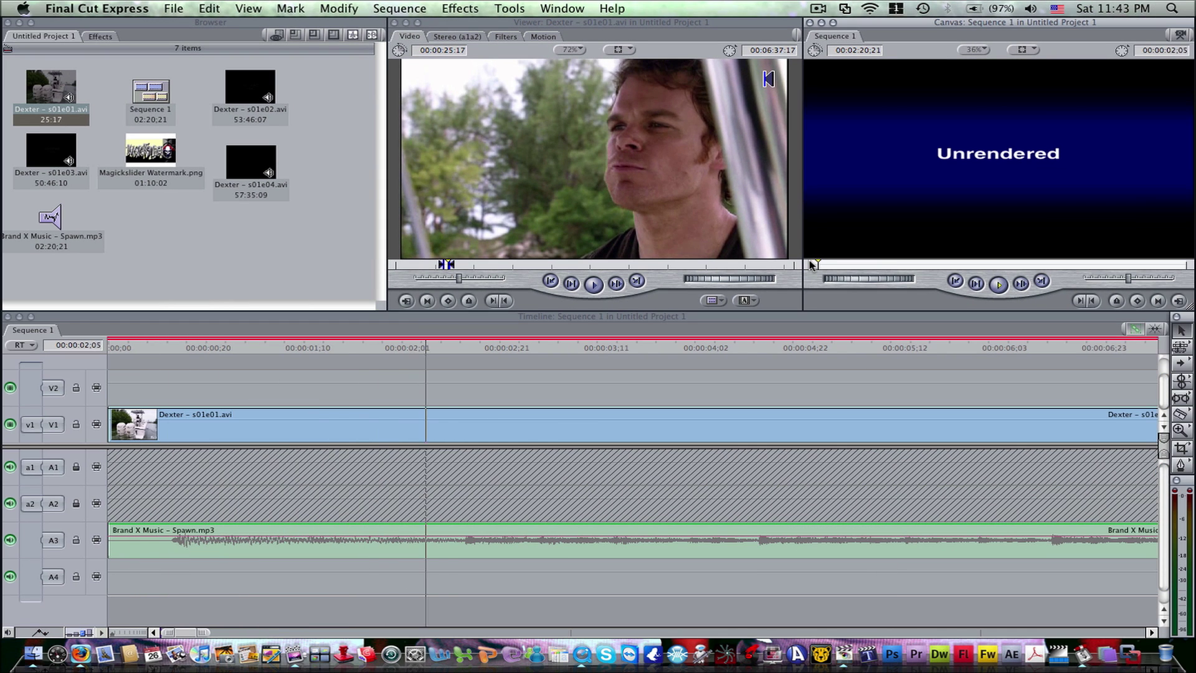
pyautogui.press('space')
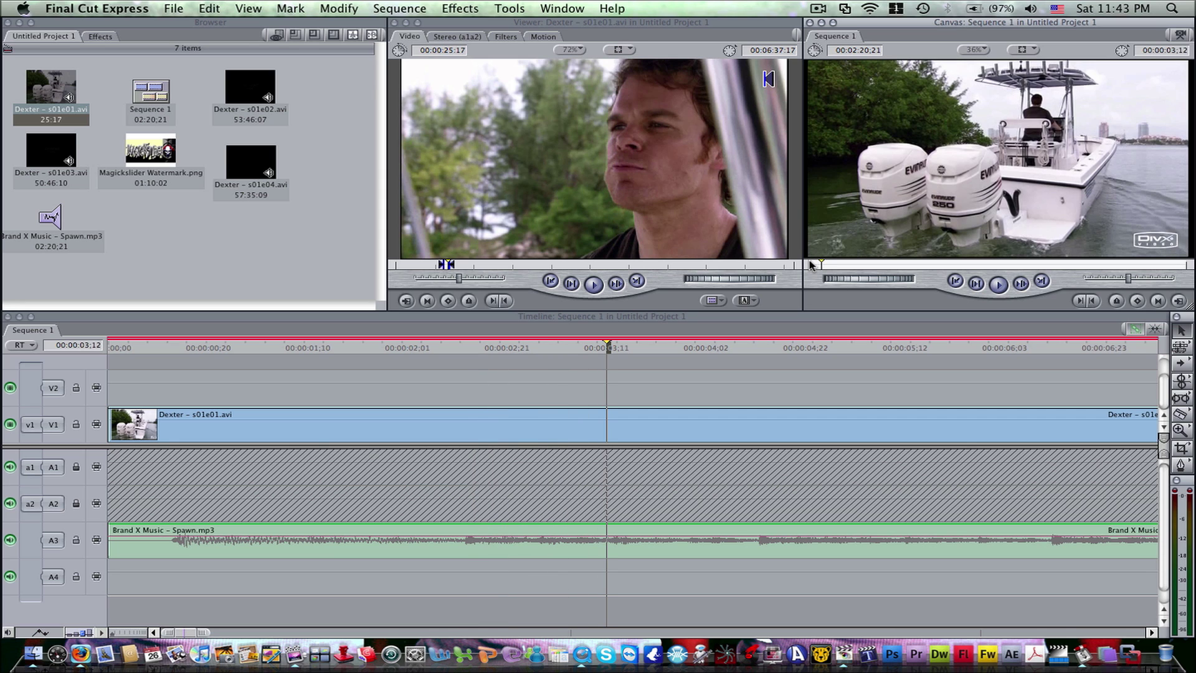
pyautogui.click(811, 264)
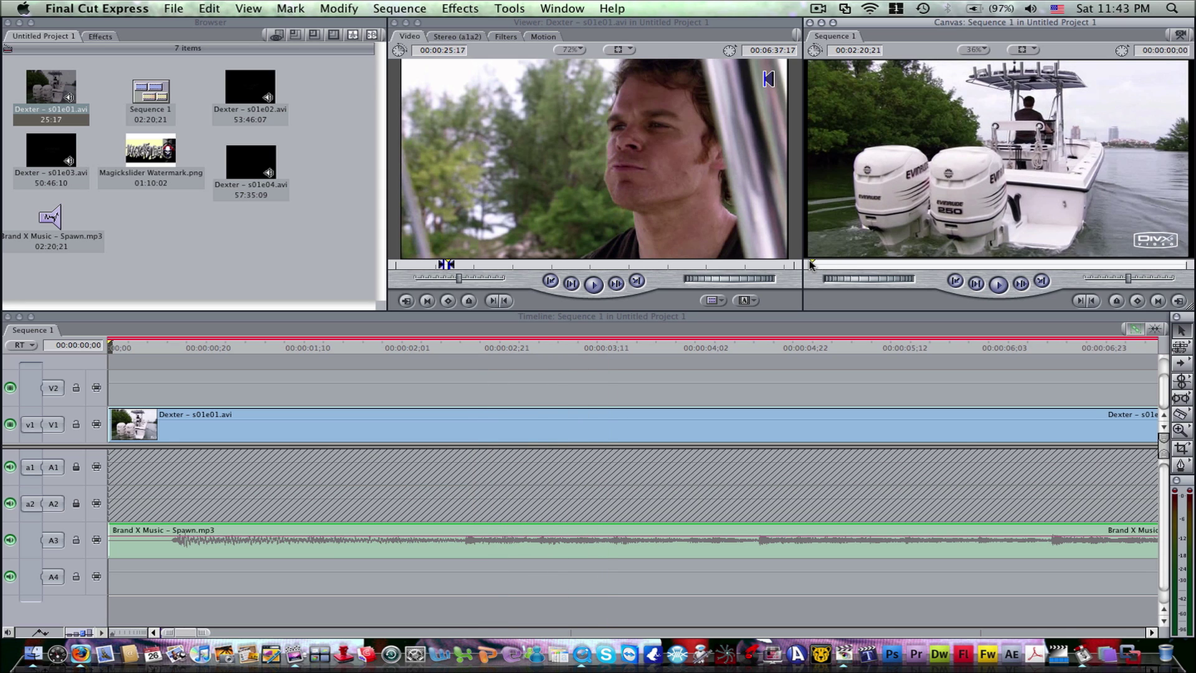
# Render all video and audio with Sequence > Render All > Both.
pyautogui.click(400, 8)
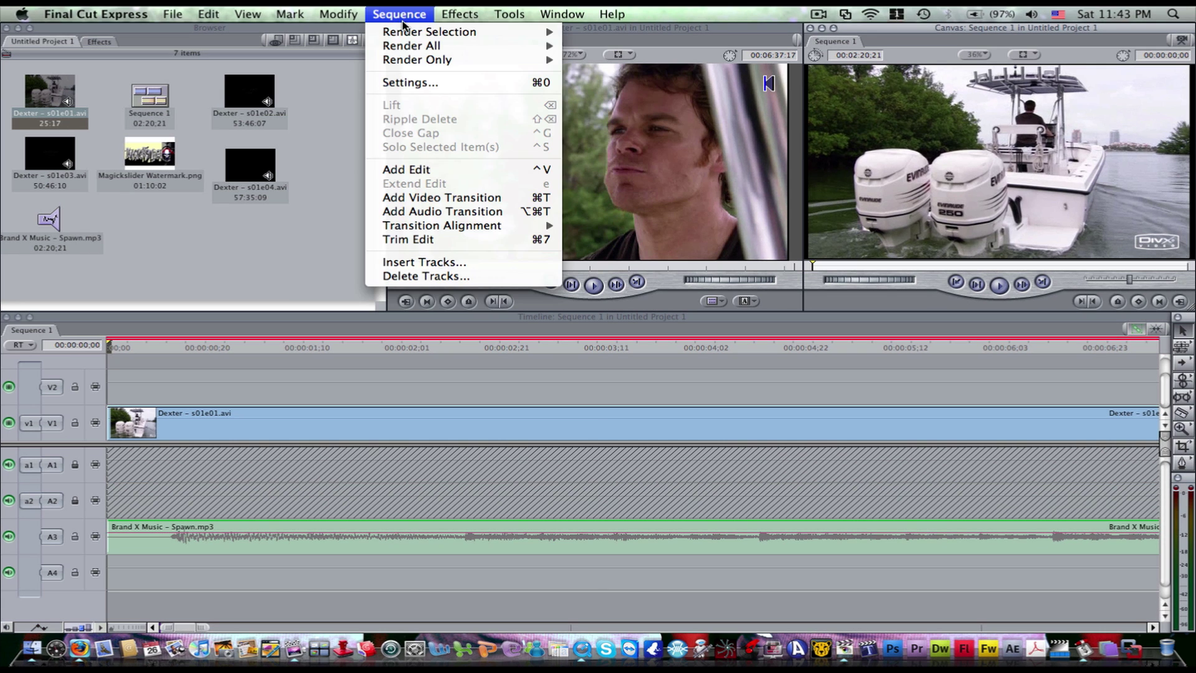
pyautogui.moveTo(422, 61)
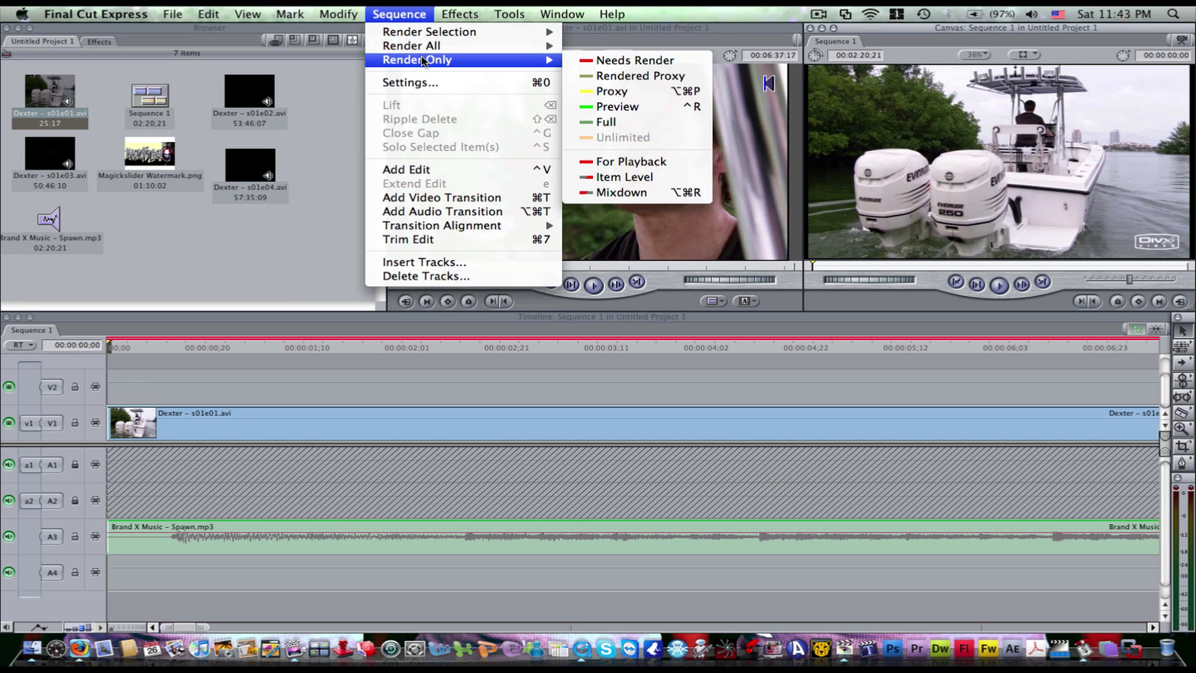
pyautogui.moveTo(468, 44)
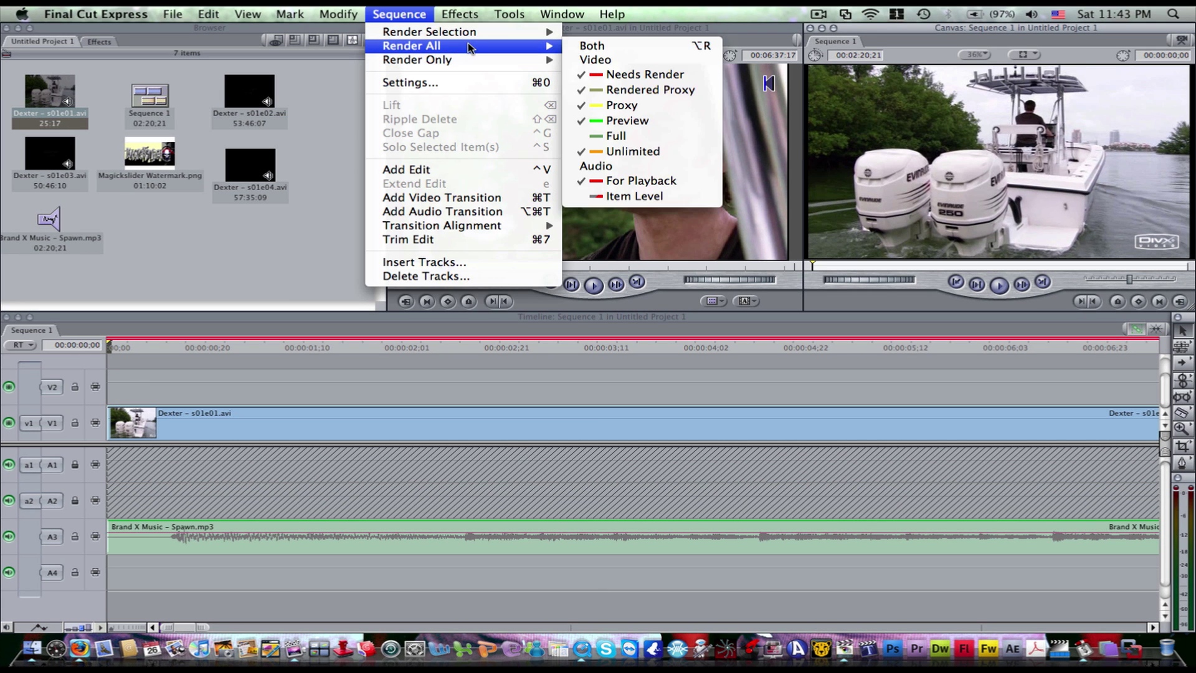
pyautogui.click(595, 47)
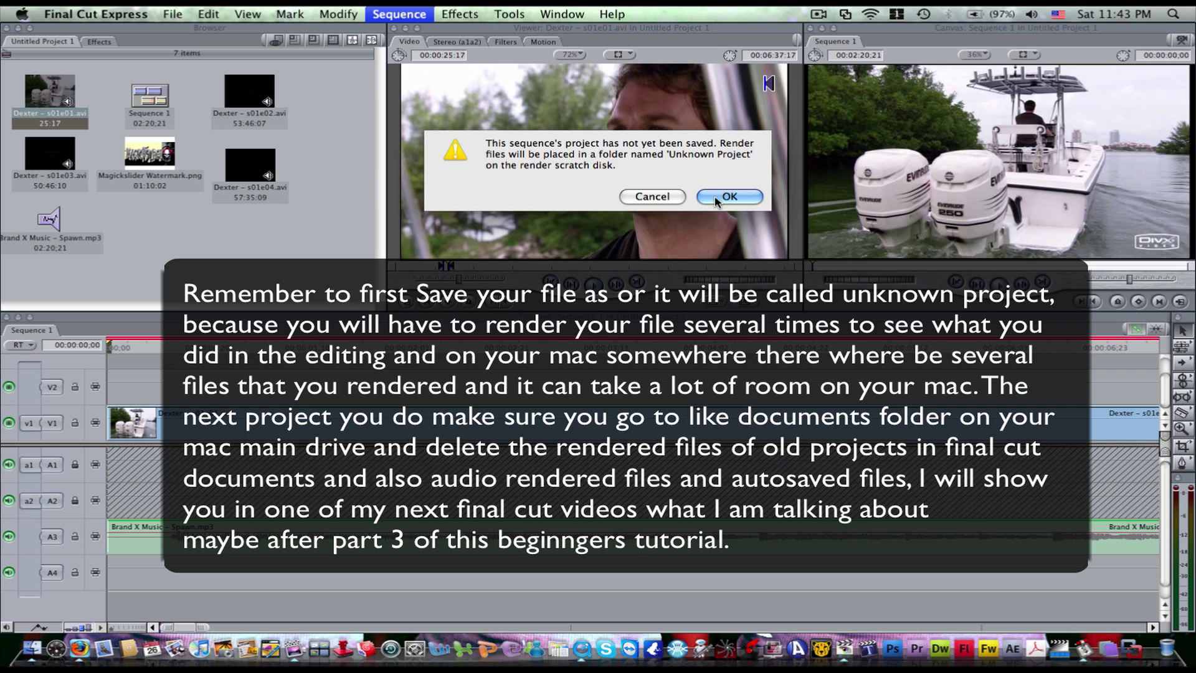
# Accept the warning so render files go to 'Unknown Project' and the render completes.
pyautogui.click(717, 198)
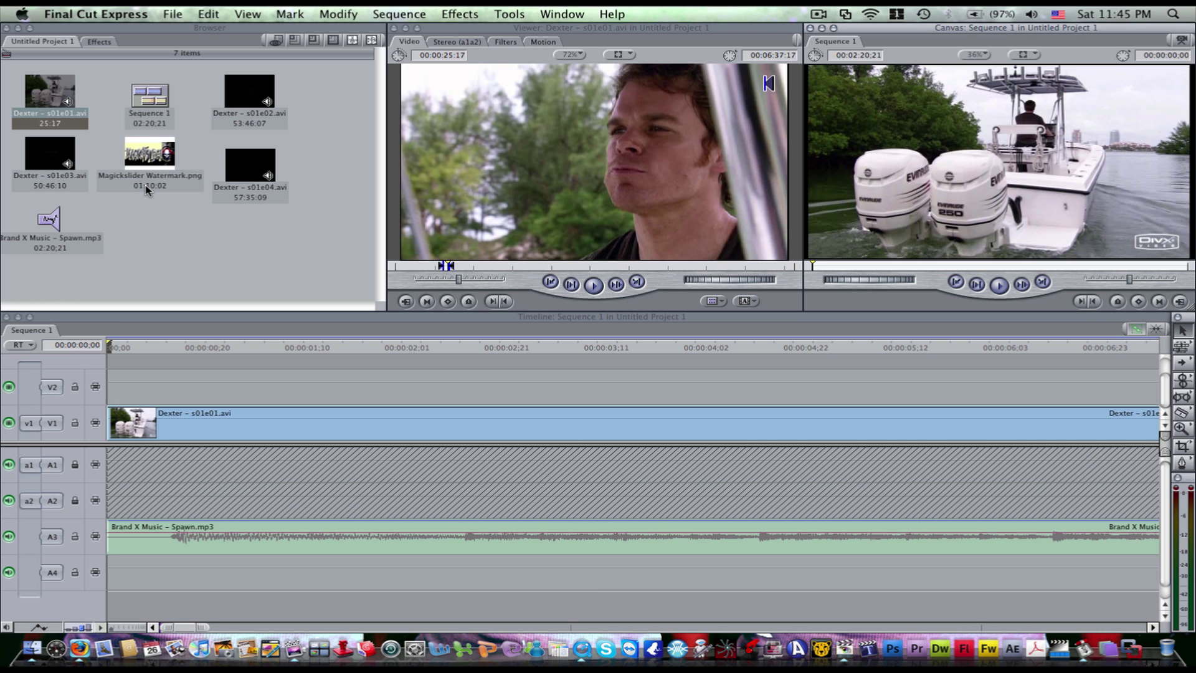
# Play the rendered sequence, return to the start, and lock audio tracks A3 and A4.
pyautogui.press('space')
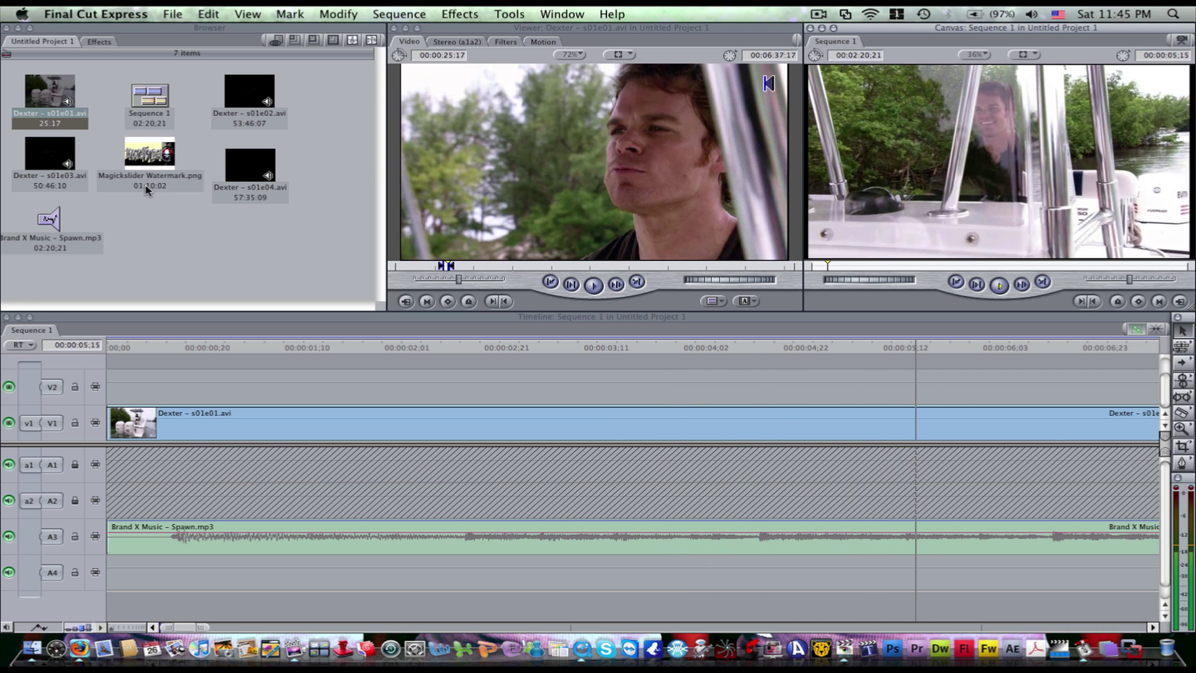
pyautogui.press('space')
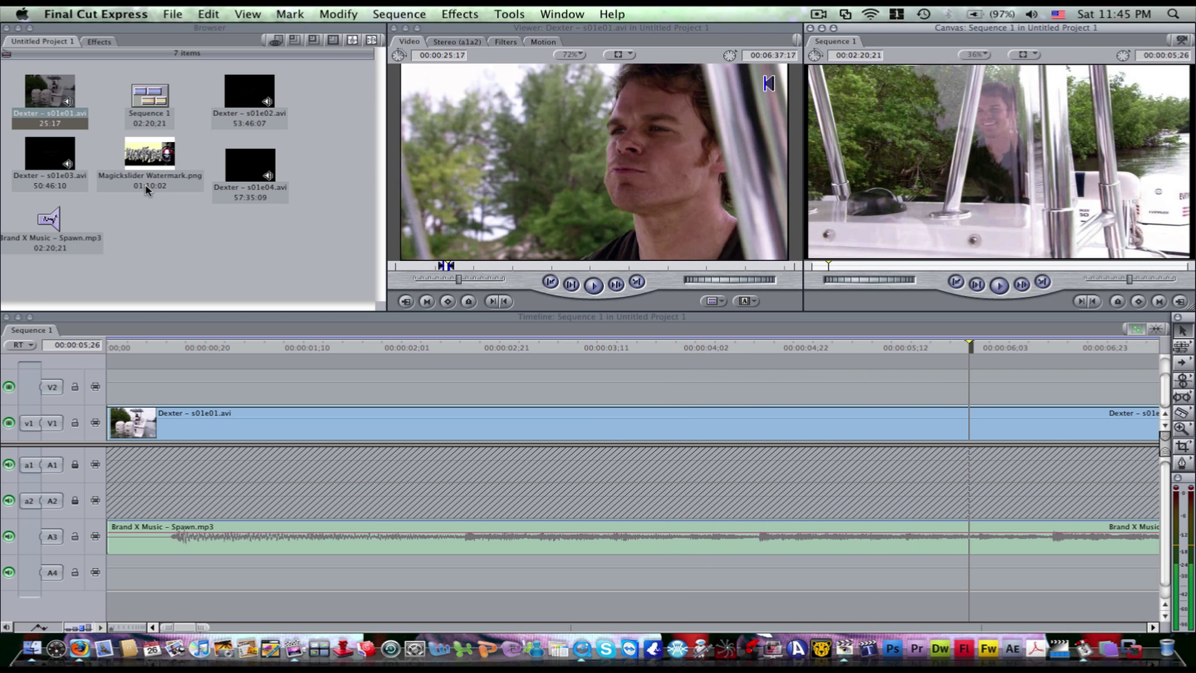
pyautogui.click(811, 267)
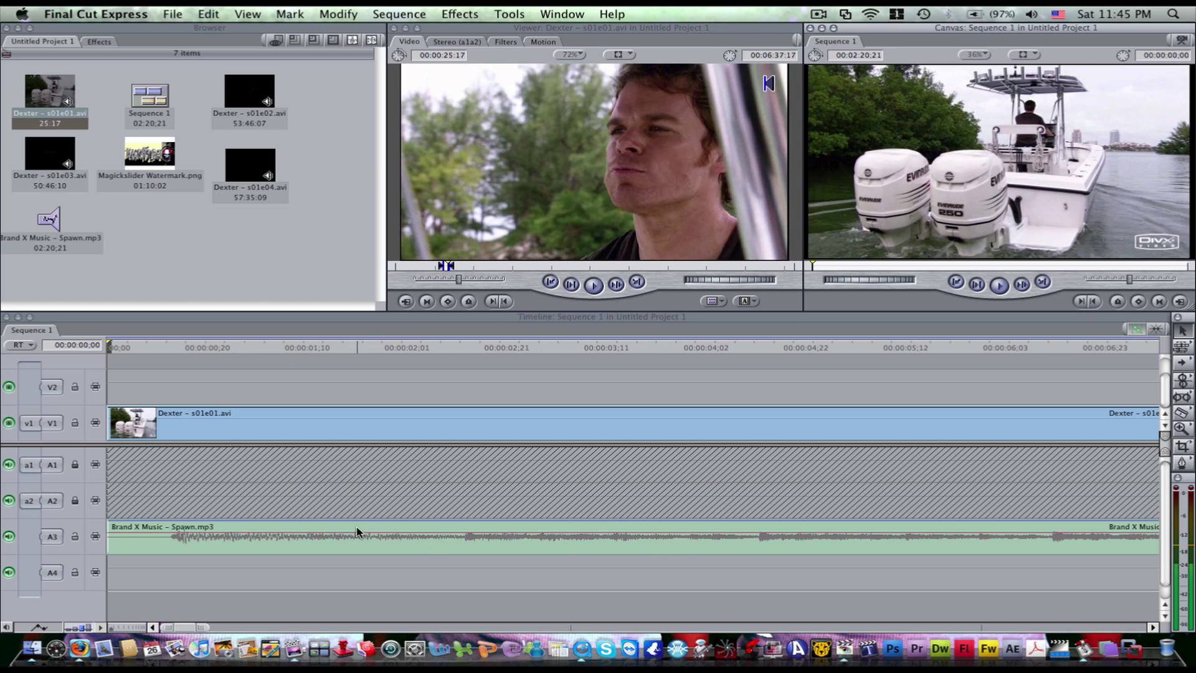
pyautogui.click(75, 537)
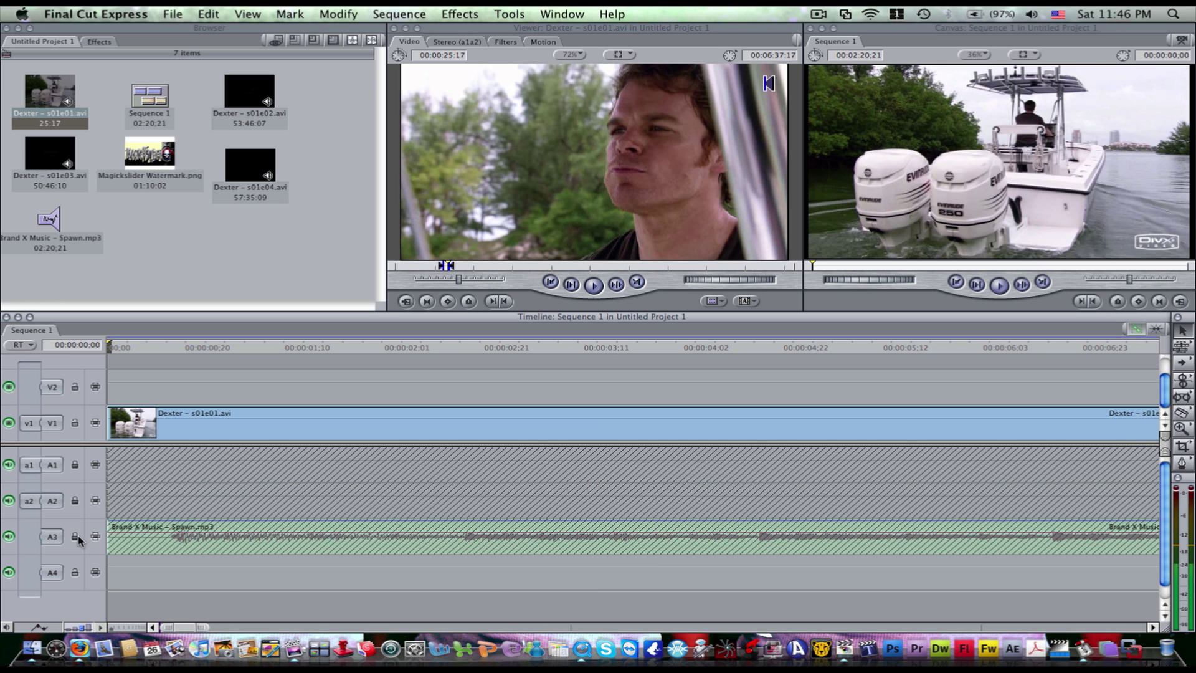
pyautogui.click(76, 573)
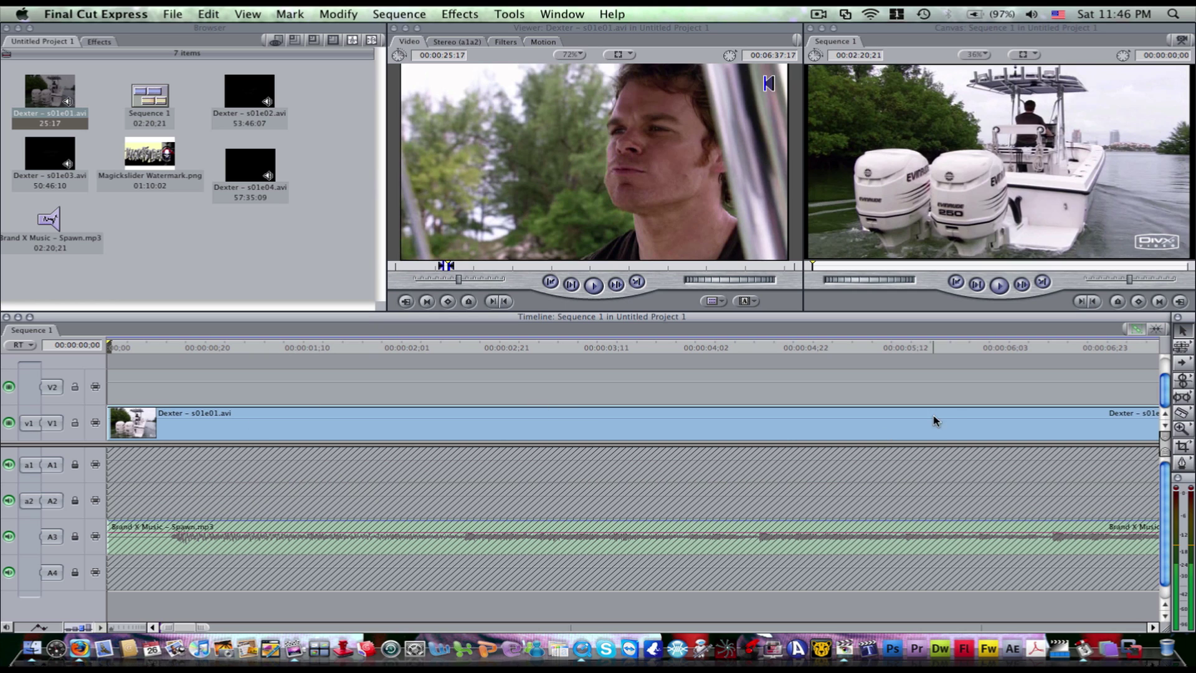
# Place Magickslider Watermark.png on V2 above the Dexter clip, then return the playhead to 00:00.
pyautogui.moveTo(1165, 381)
pyautogui.mouseDown()
pyautogui.moveTo(1166, 364)
pyautogui.moveTo(1160, 397)
pyautogui.mouseUp()
pyautogui.moveTo(142, 157); pyautogui.dragTo(122, 378)
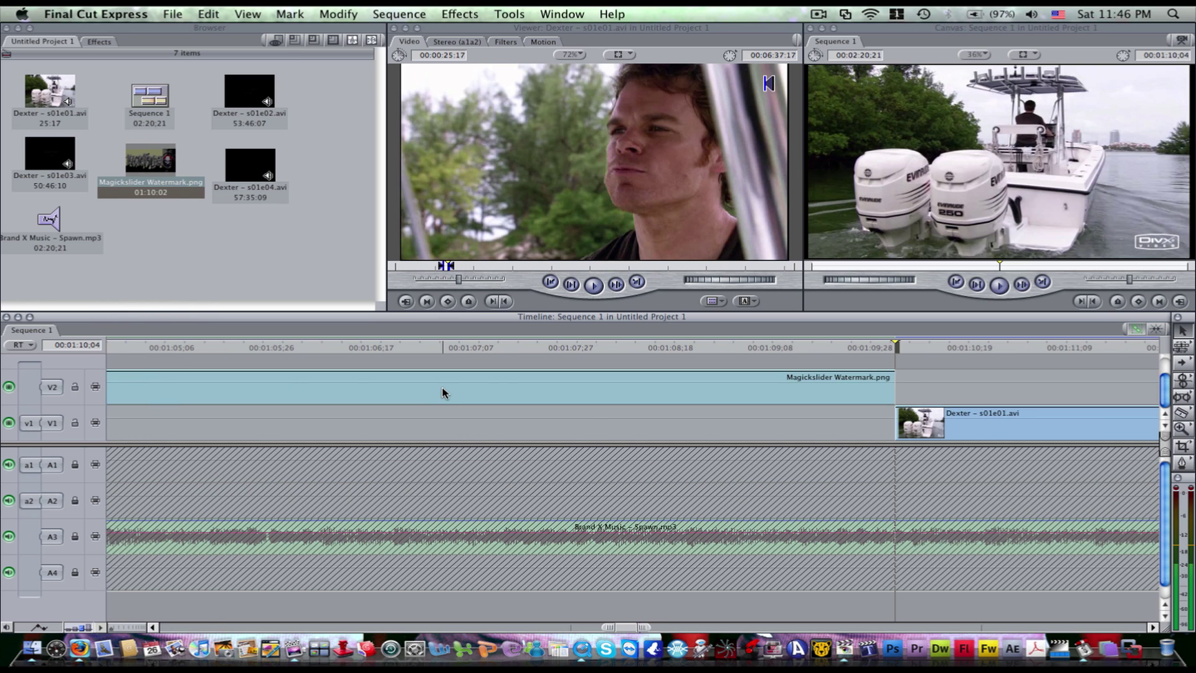
pyautogui.click(211, 15)
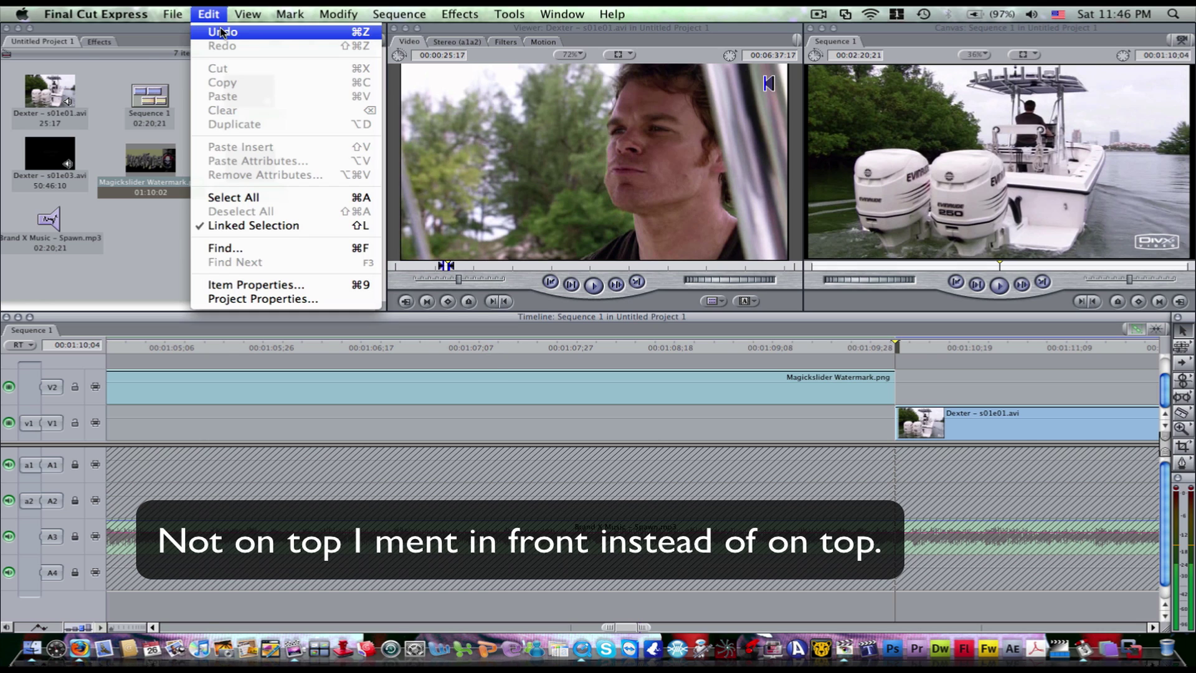
pyautogui.click(221, 32)
pyautogui.moveTo(170, 161); pyautogui.dragTo(106, 383)
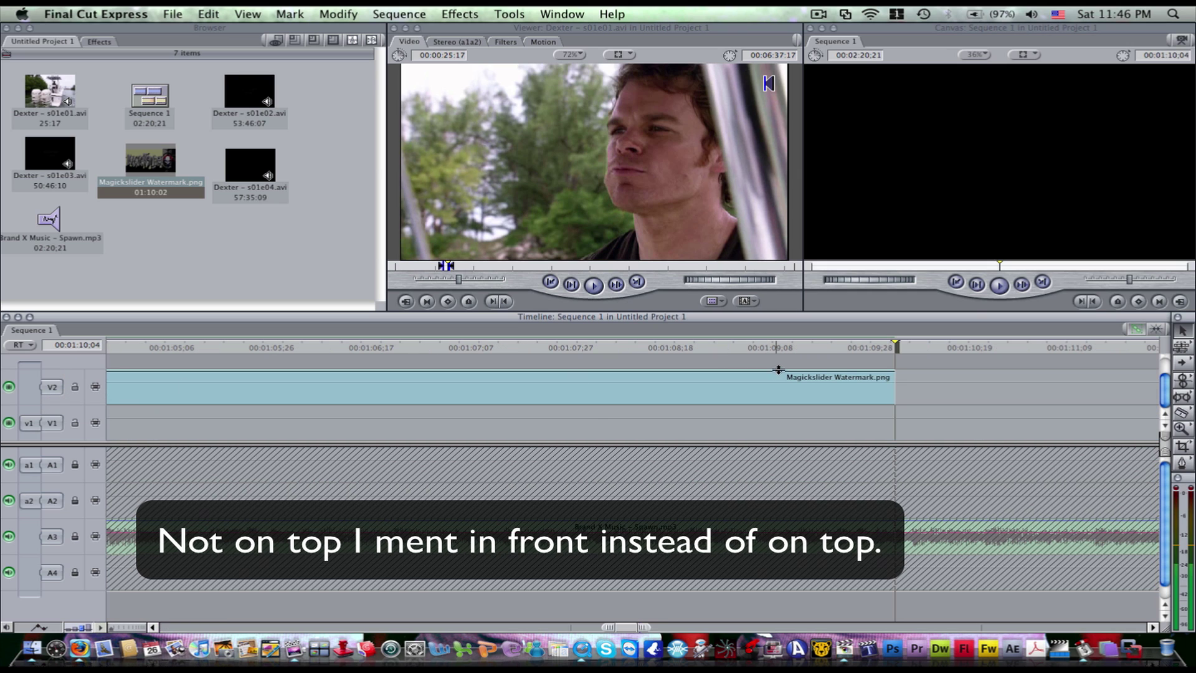
pyautogui.click(813, 267)
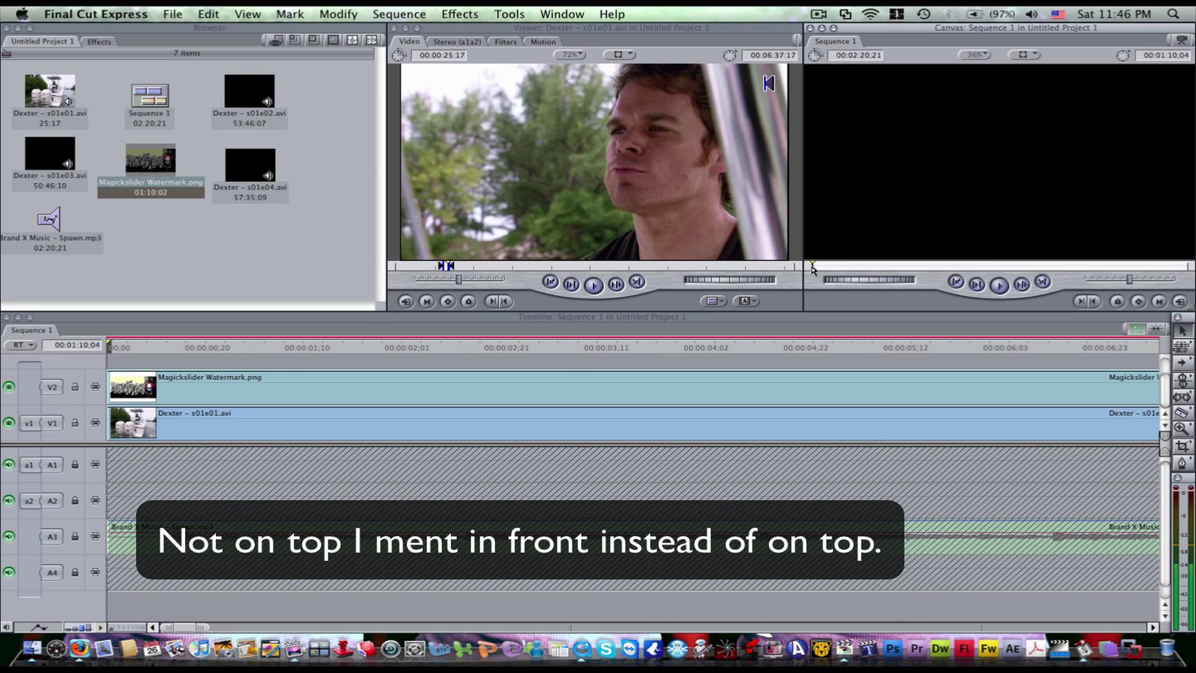
pyautogui.rightClick(253, 382)
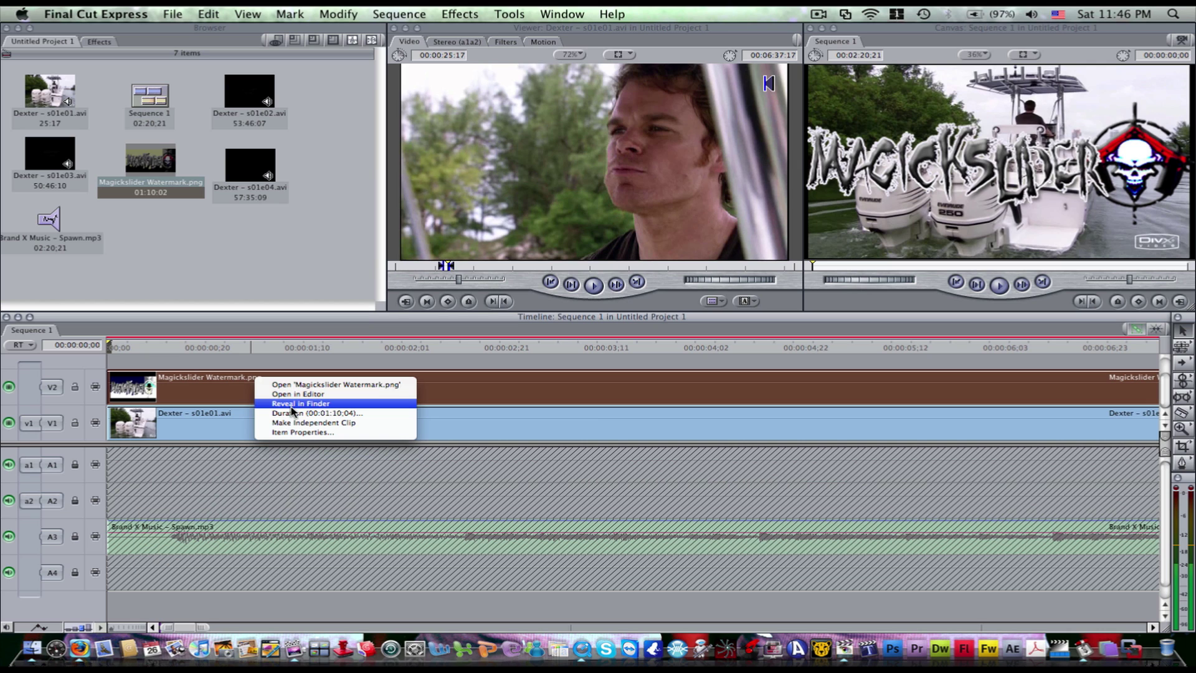
pyautogui.click(187, 378)
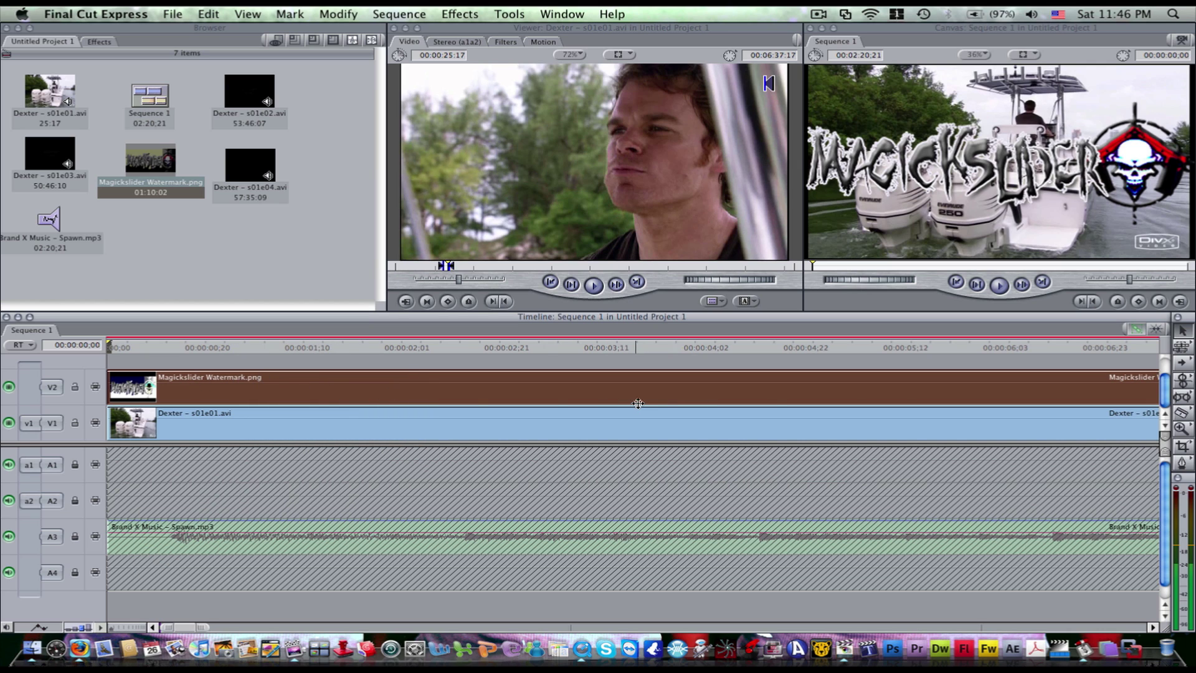
pyautogui.click(1154, 627)
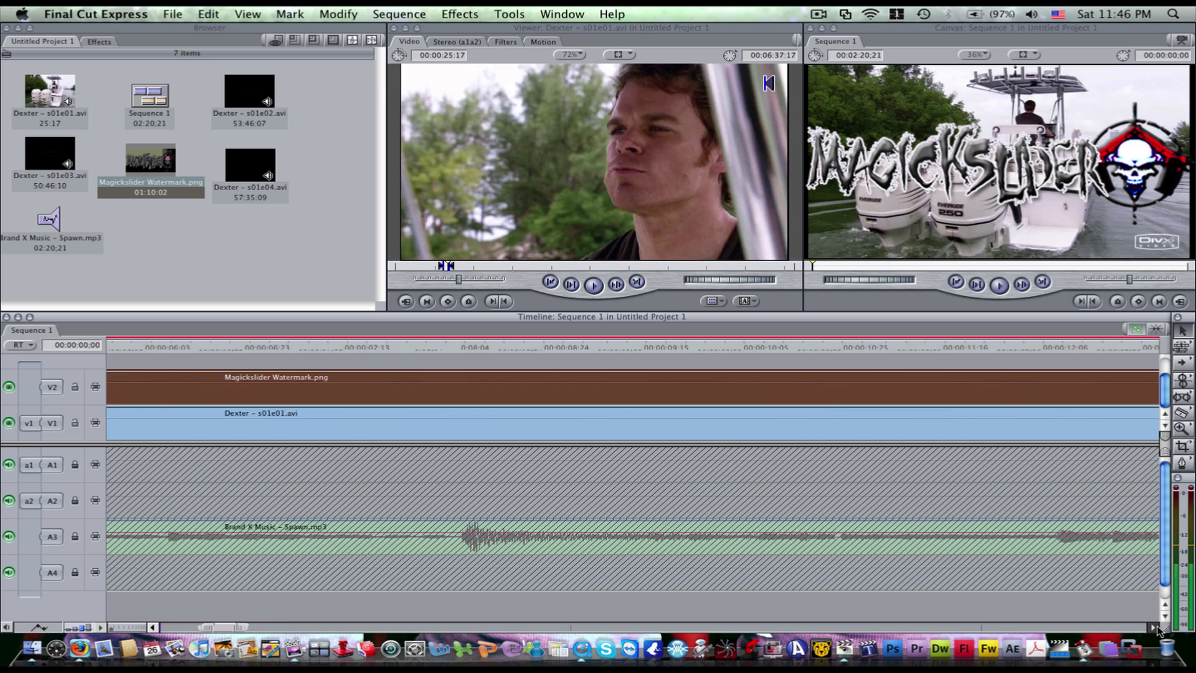
pyautogui.moveTo(1157, 629); pyautogui.dragTo(1157, 629)
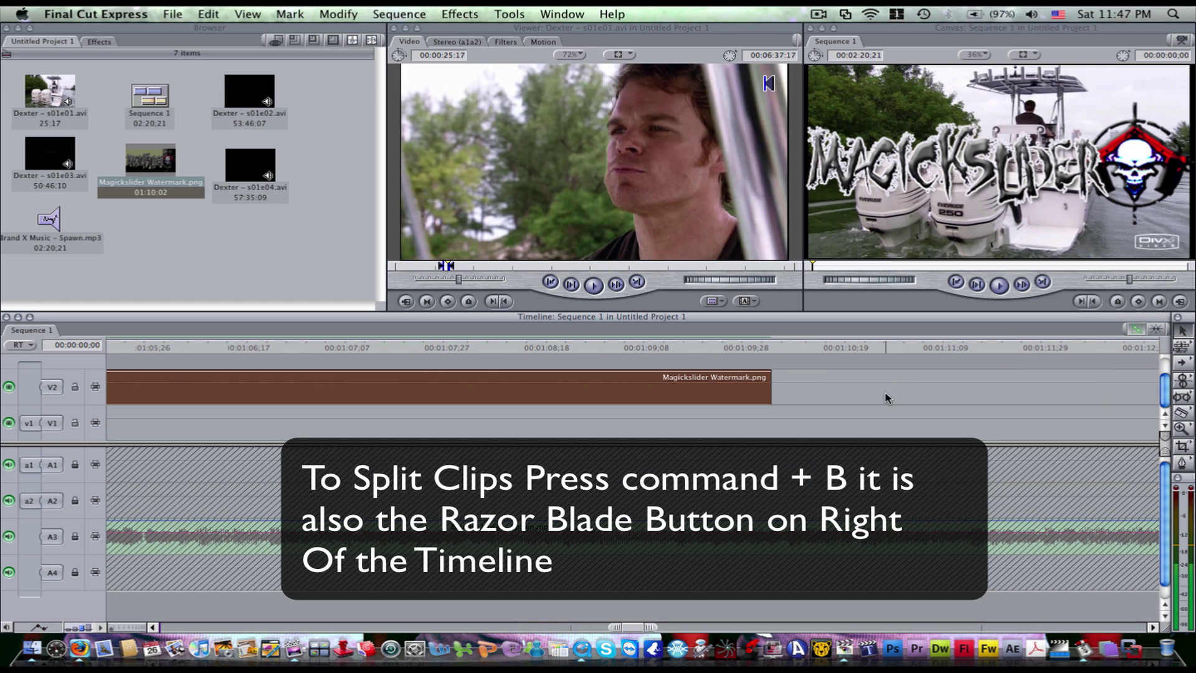
pyautogui.moveTo(641, 626); pyautogui.dragTo(183, 620)
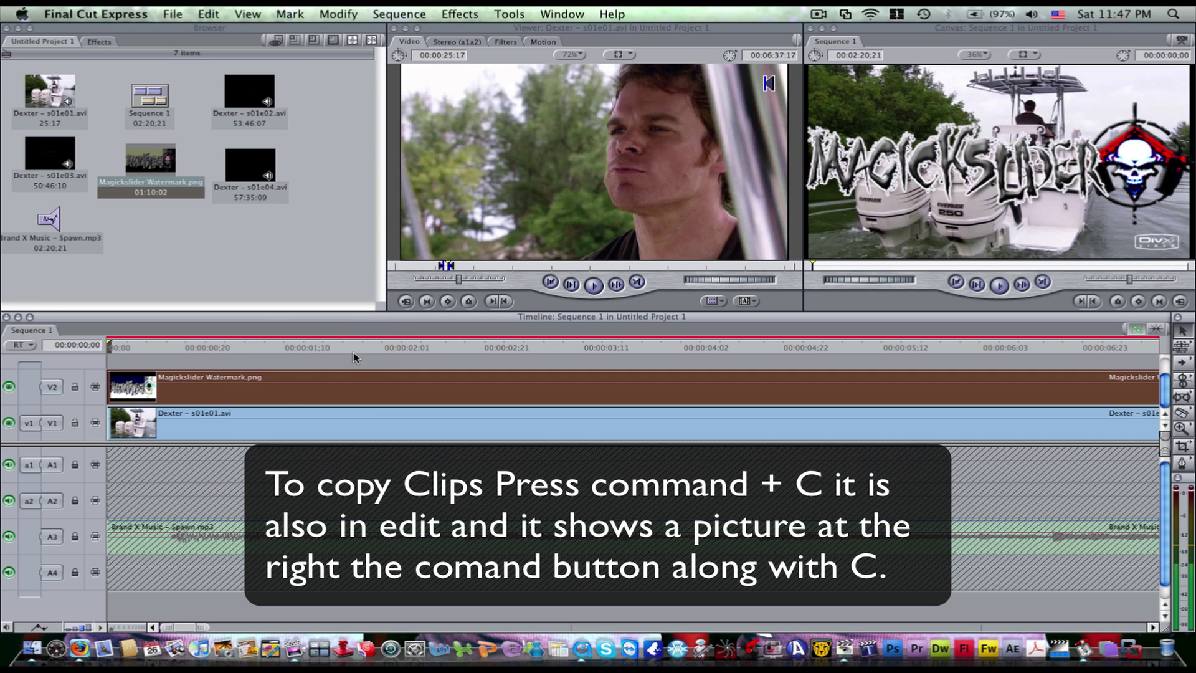
# Reduce the V2 watermark's Motion Scale from 320 to 70.
pyautogui.doubleClick(346, 382)
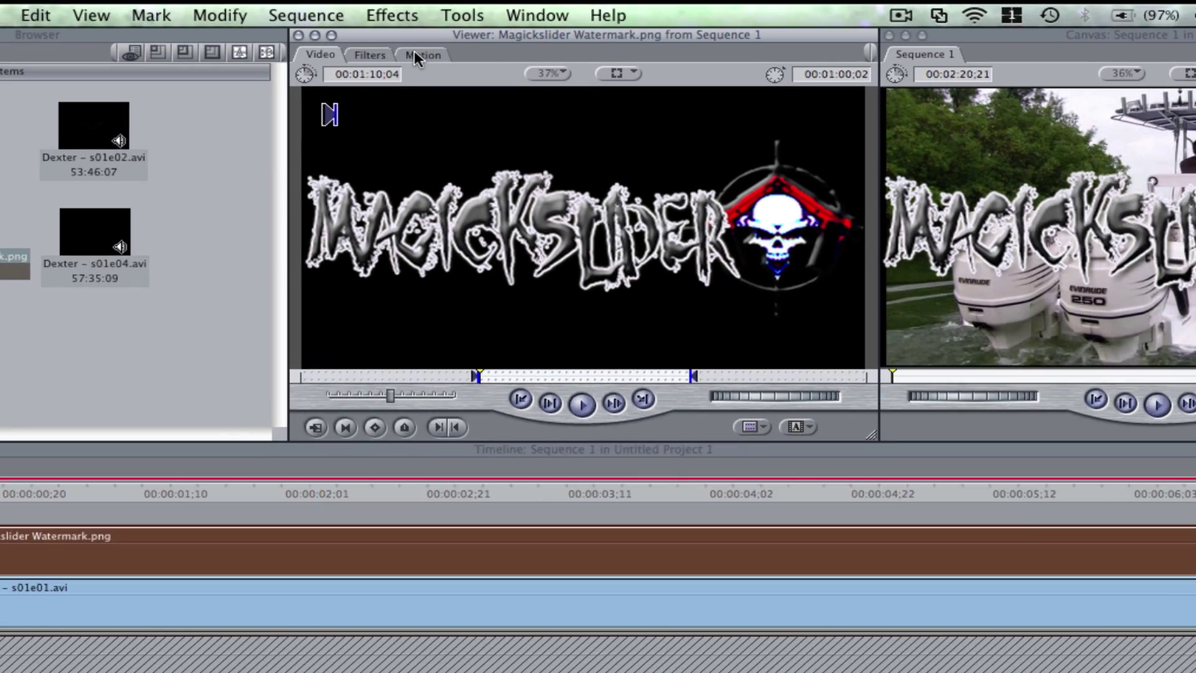
pyautogui.click(417, 54)
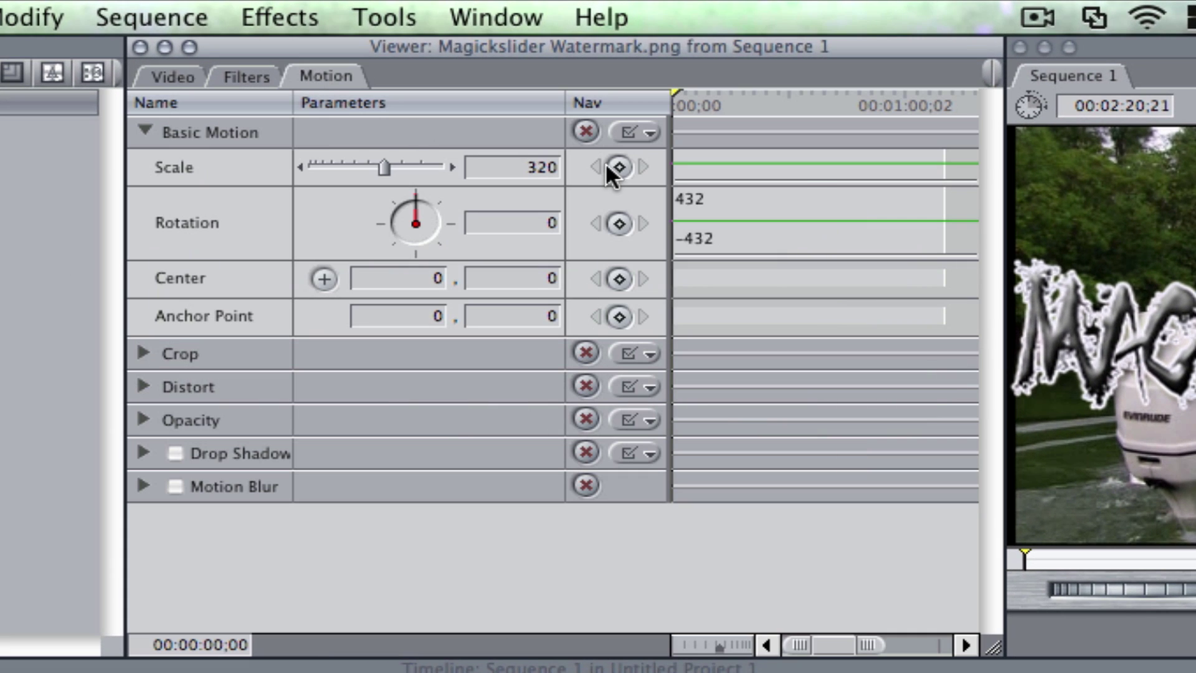
pyautogui.click(375, 318)
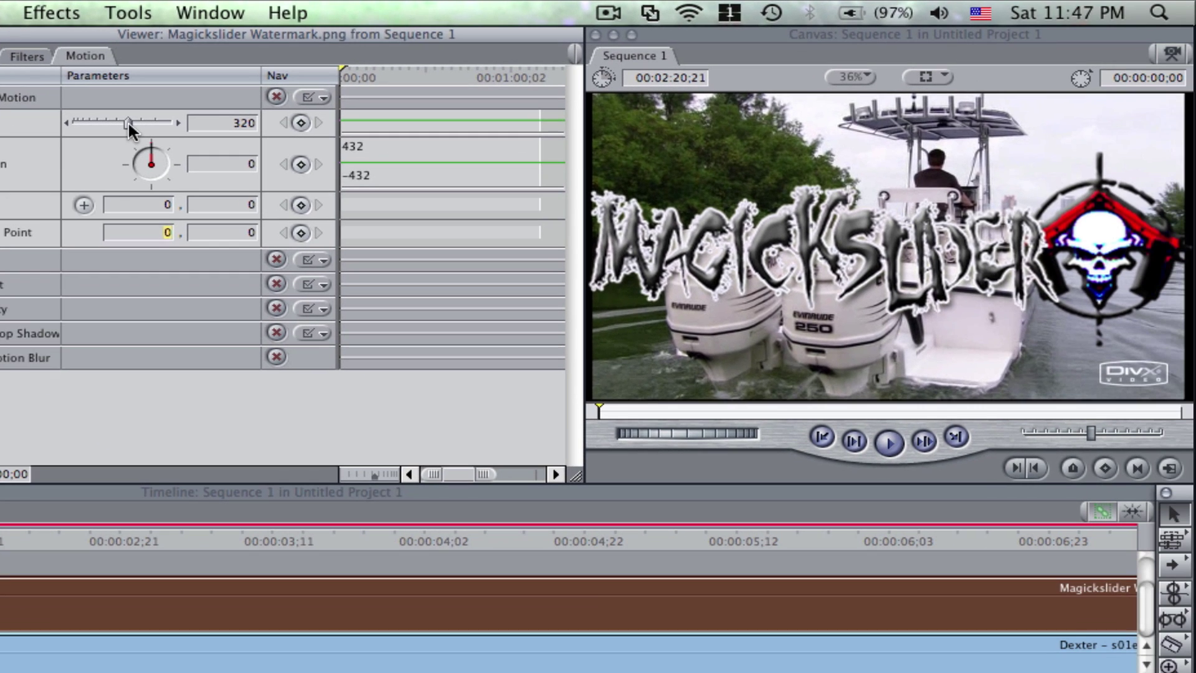
pyautogui.moveTo(383, 165); pyautogui.dragTo(384, 165)
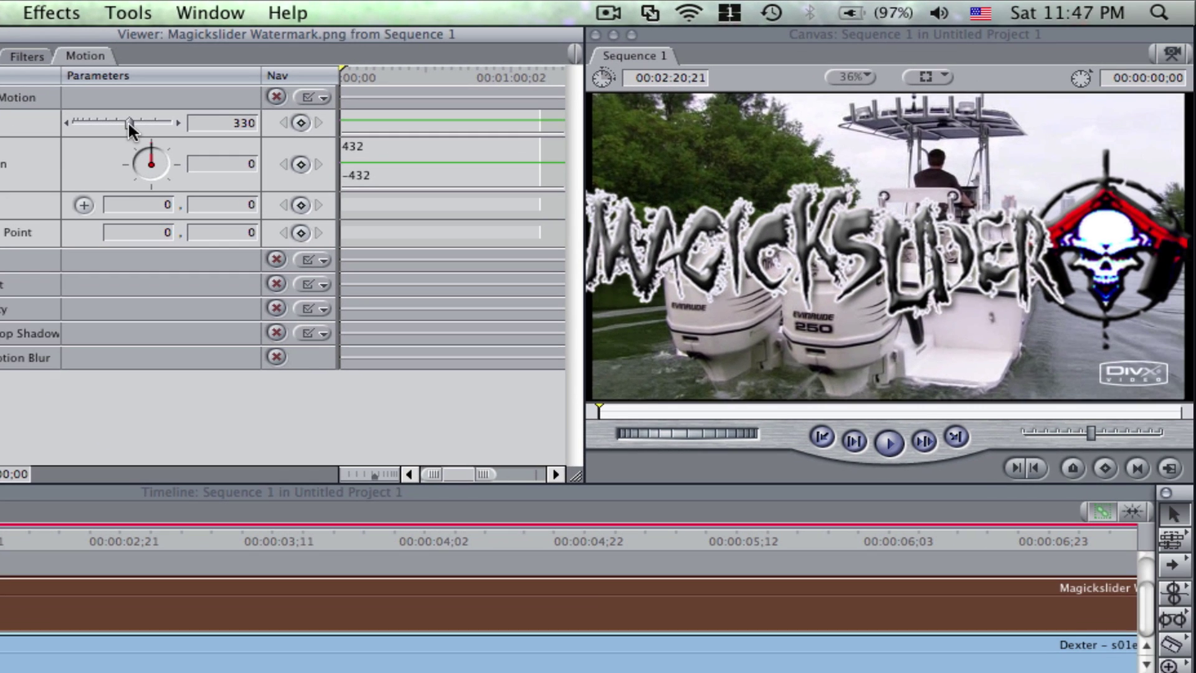
pyautogui.moveTo(128, 120); pyautogui.dragTo(87, 123)
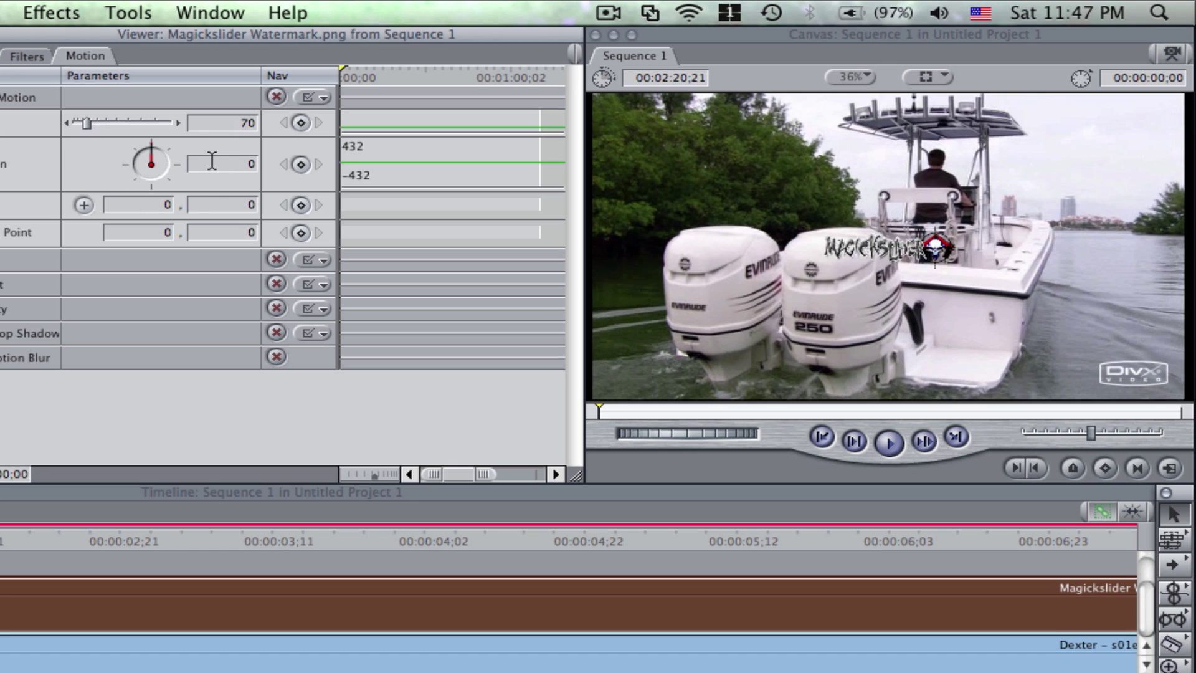
# Set the watermark's Anchor Point X to 400.
pyautogui.click(140, 206)
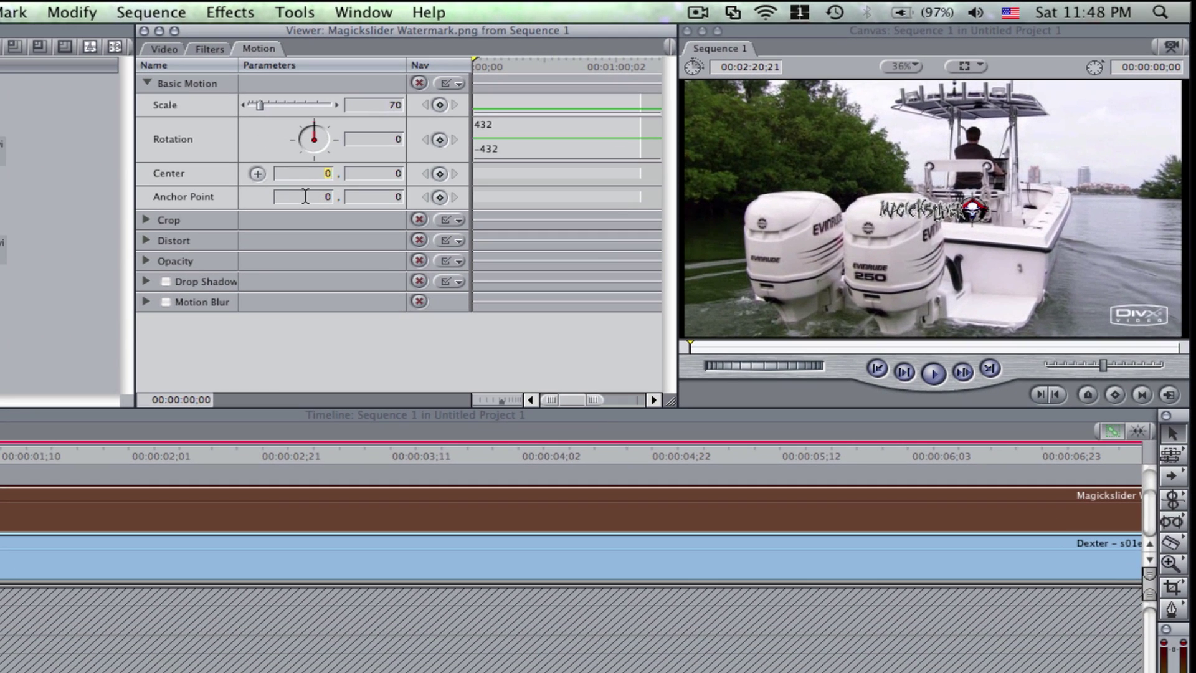
pyautogui.click(141, 233)
pyautogui.press('BackSpace')
pyautogui.write('400')
pyautogui.press('Return')
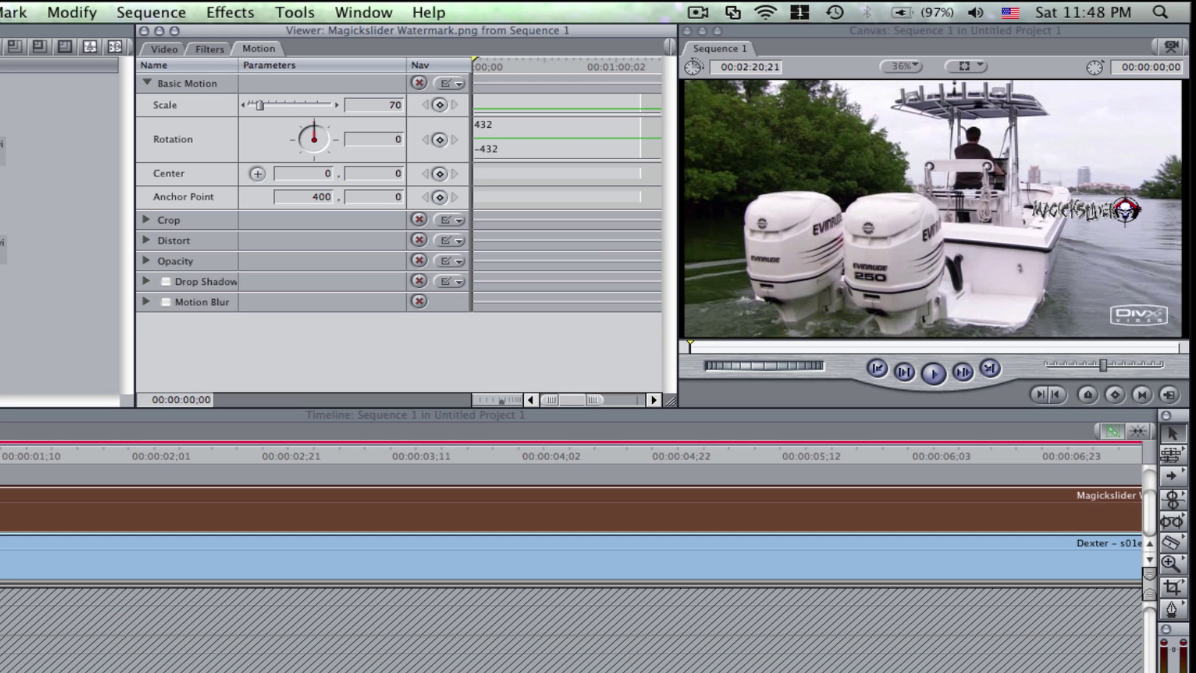
# Set Anchor Point Y to 200, then 260, and clear Anchor Point X again.
pyautogui.click(387, 197)
pyautogui.press('BackSpace')
pyautogui.write('200')
pyautogui.press('Return')
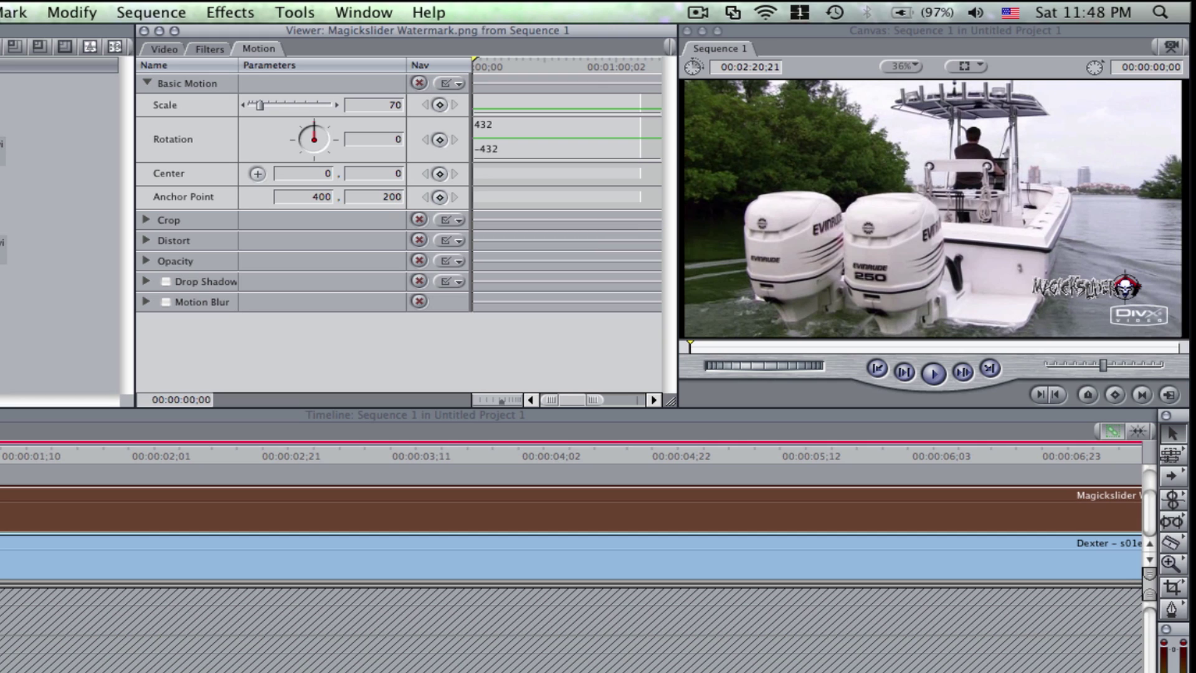
pyautogui.click(373, 198)
pyautogui.press('BackSpace')
pyautogui.write('260')
pyautogui.press('Return')
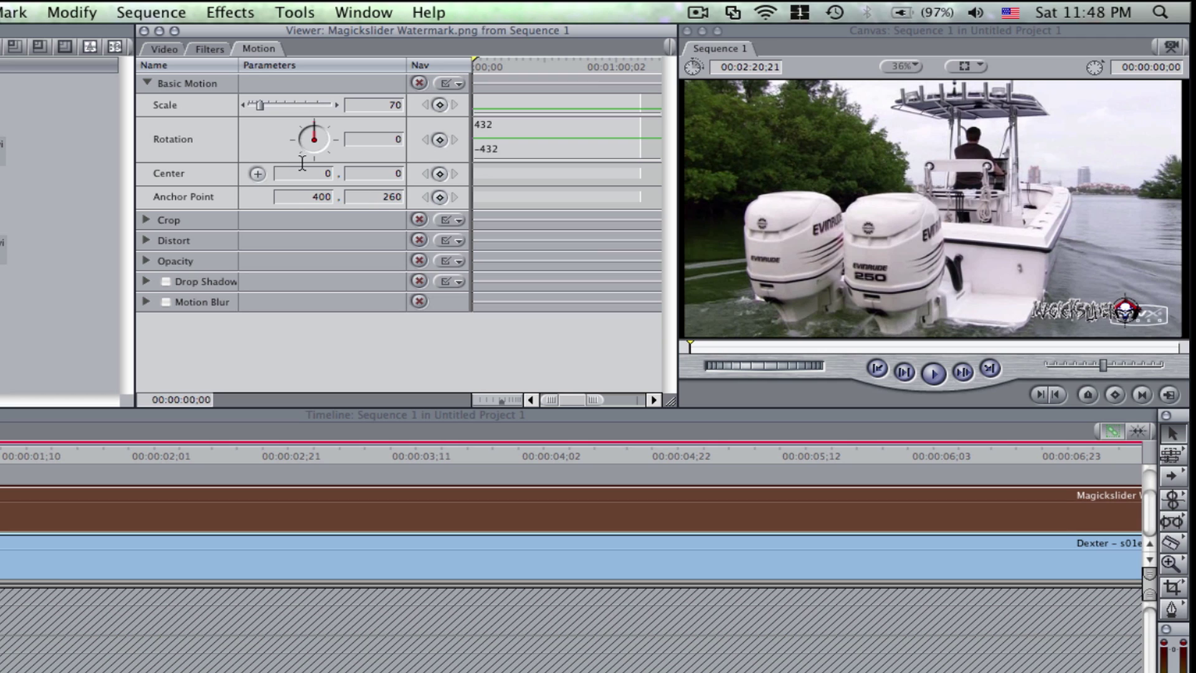
pyautogui.click(304, 198)
pyautogui.press('BackSpace')
pyautogui.write('00')
pyautogui.press('Return')
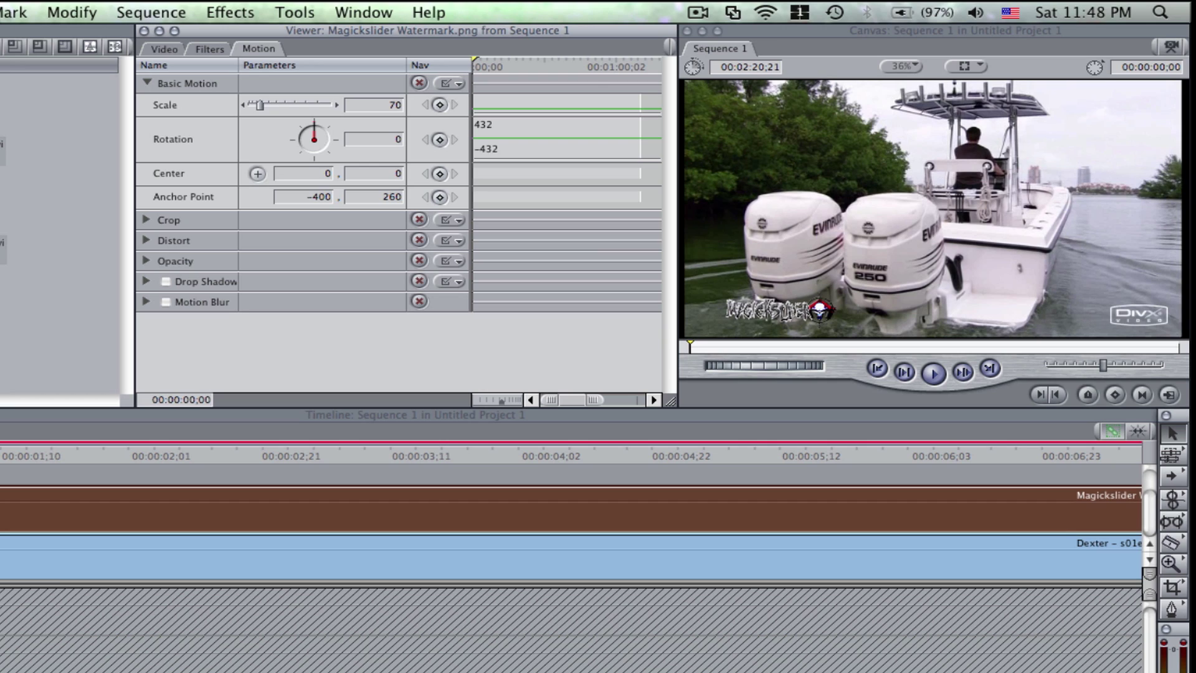
pyautogui.click(318, 197)
pyautogui.press('BackSpace')
pyautogui.write('400')
pyautogui.press('Return')
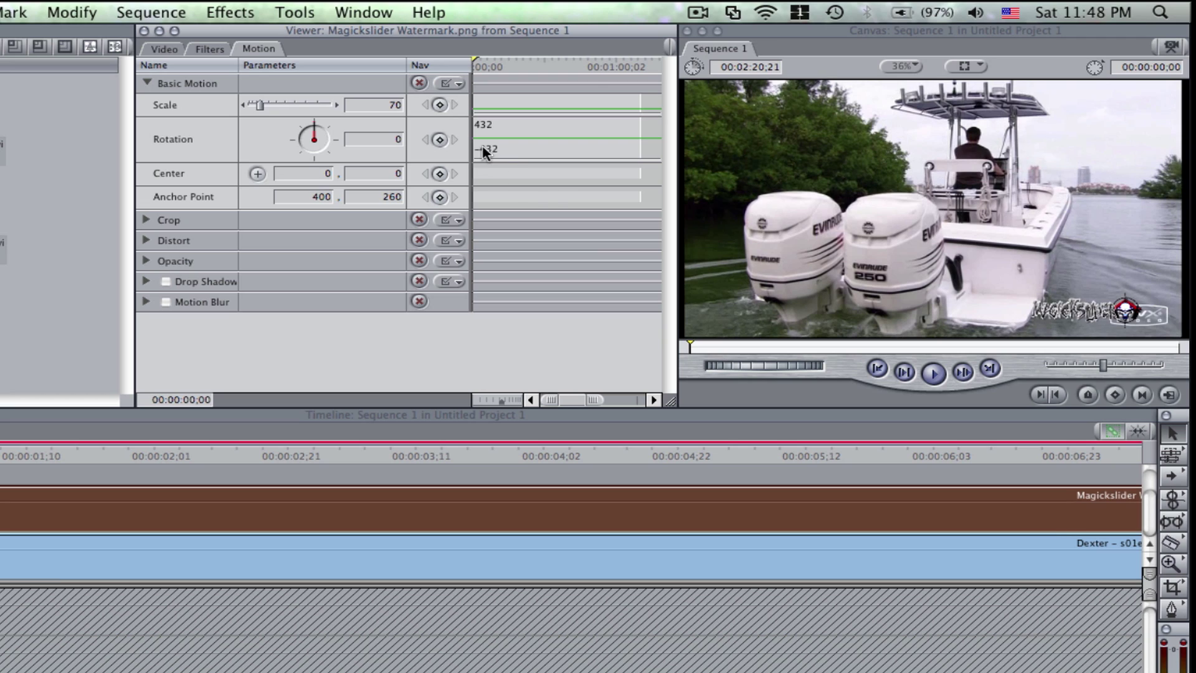
pyautogui.click(369, 195)
pyautogui.press('BackSpace')
pyautogui.write('-260')
pyautogui.press('Return')
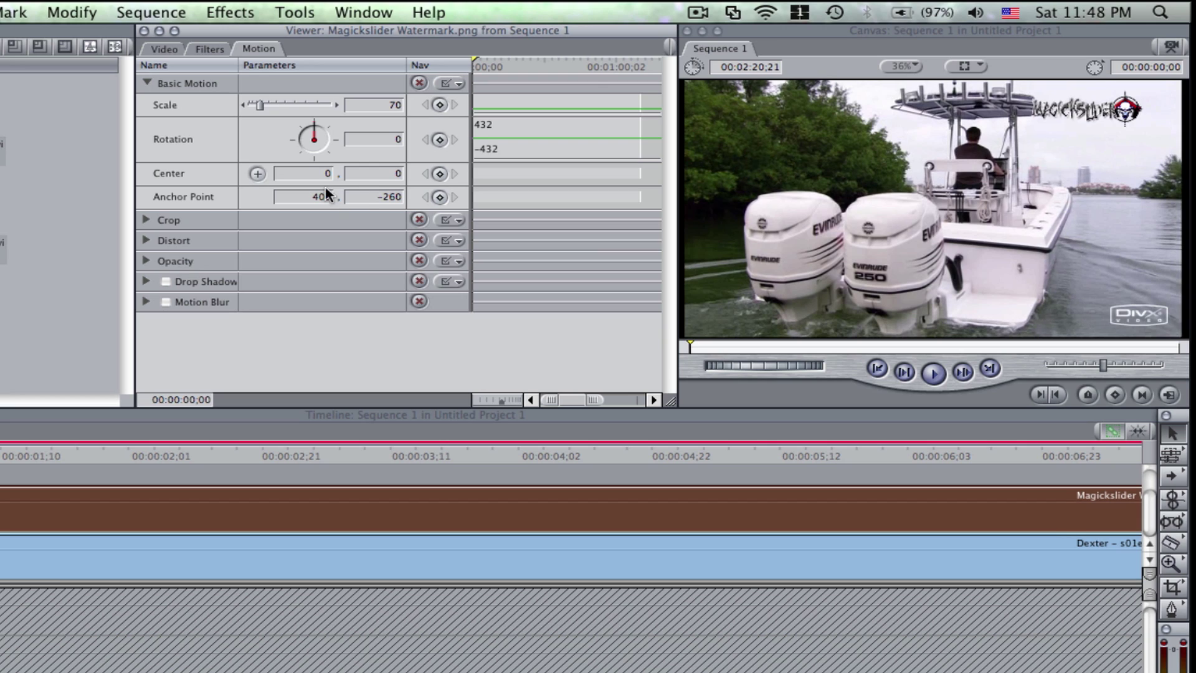
pyautogui.click(363, 195)
pyautogui.press('BackSpace')
pyautogui.write('260')
pyautogui.press('Return')
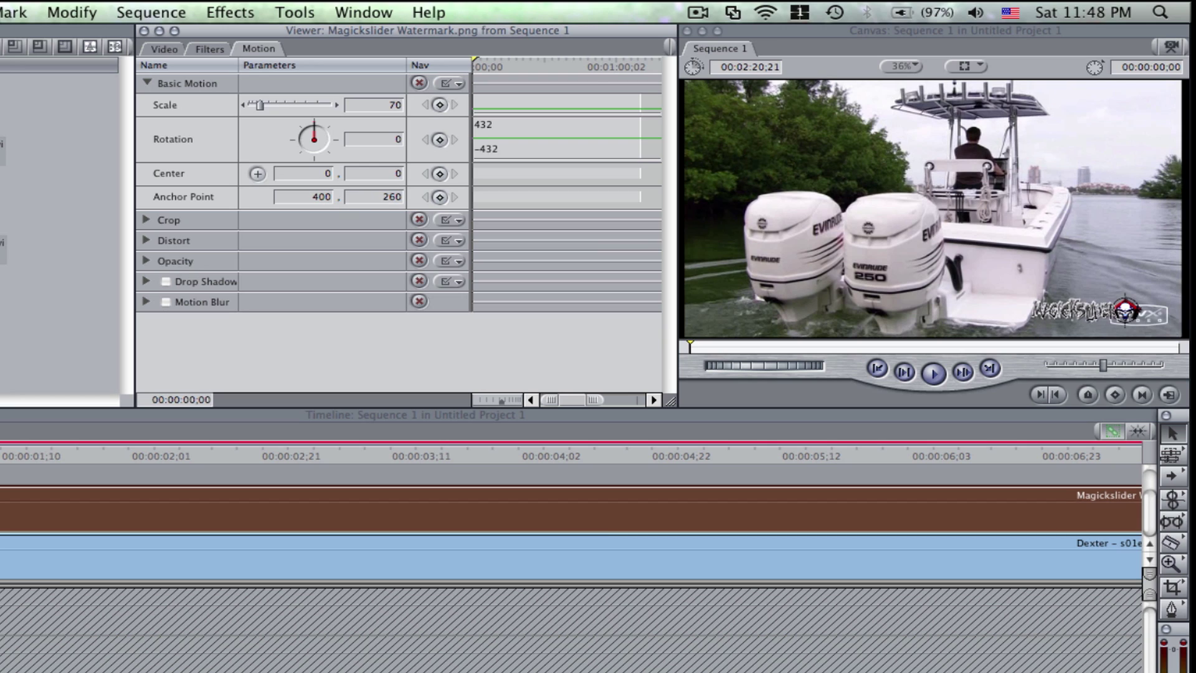
# Change the watermark's Anchor Point X to 420, then to 450.
pyautogui.click(375, 203)
pyautogui.hotkey('shift', 'Tab')
pyautogui.press('BackSpace')
pyautogui.write('420')
pyautogui.press('Return')
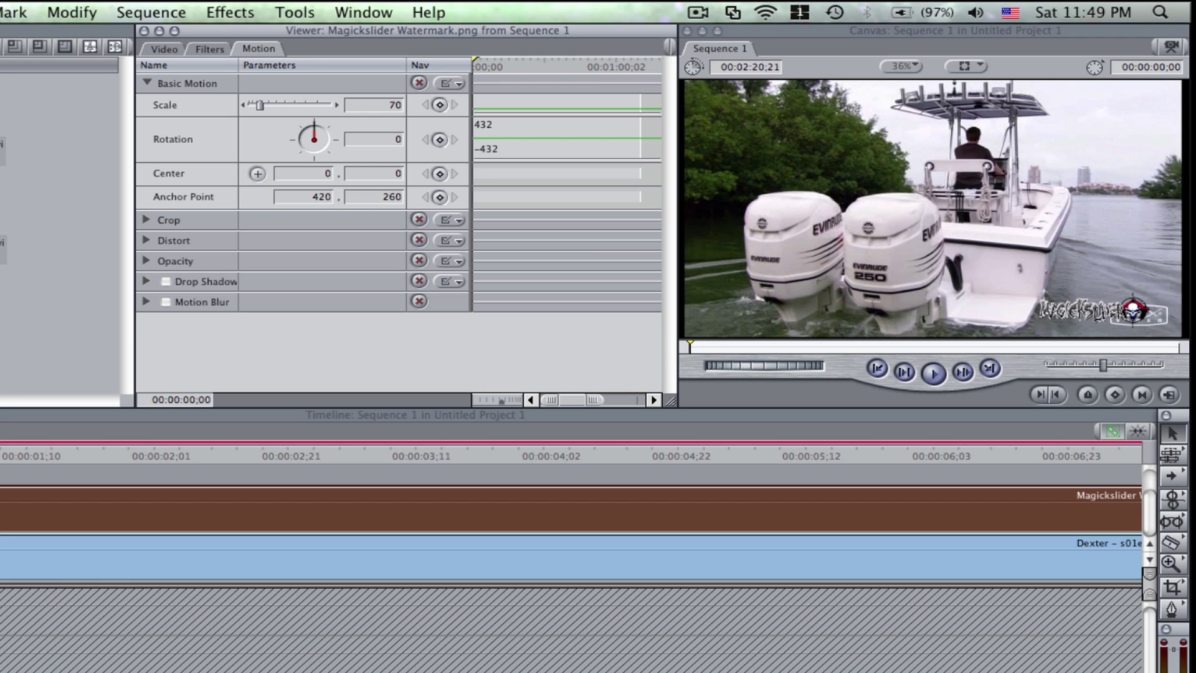
pyautogui.click(300, 195)
pyautogui.press('BackSpace')
pyautogui.write('450')
pyautogui.press('Return')
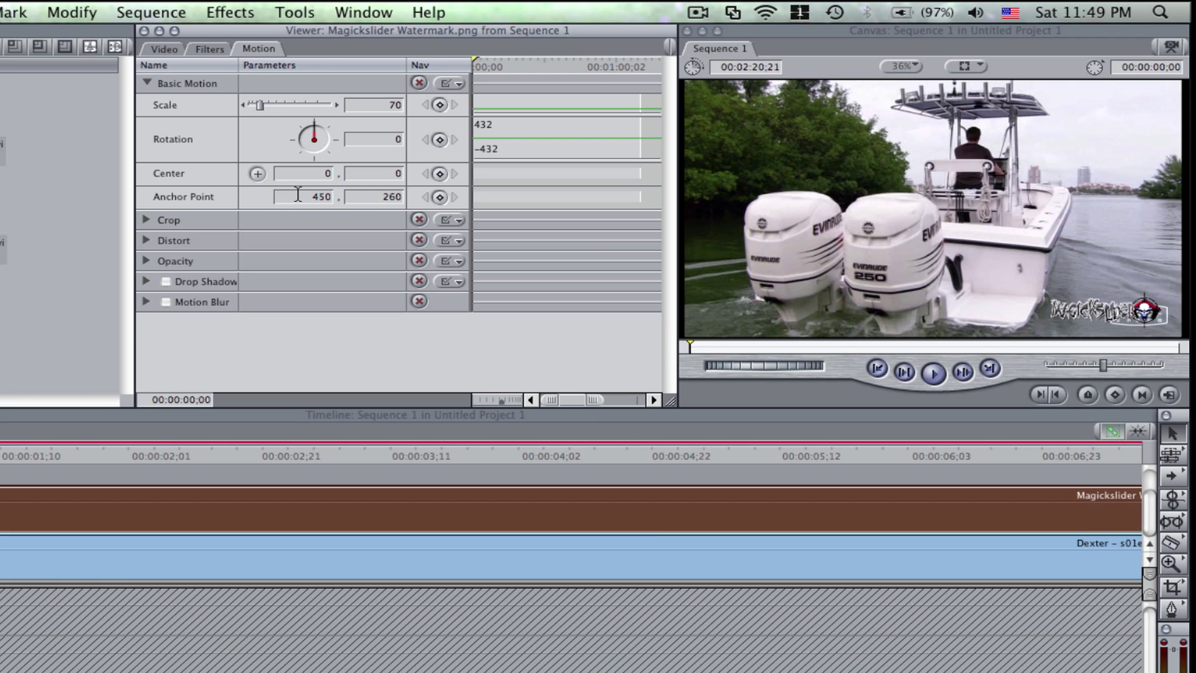
# Set Anchor Point Y to 270.
pyautogui.click(371, 196)
pyautogui.press('BackSpace')
pyautogui.write('270')
pyautogui.press('Return')
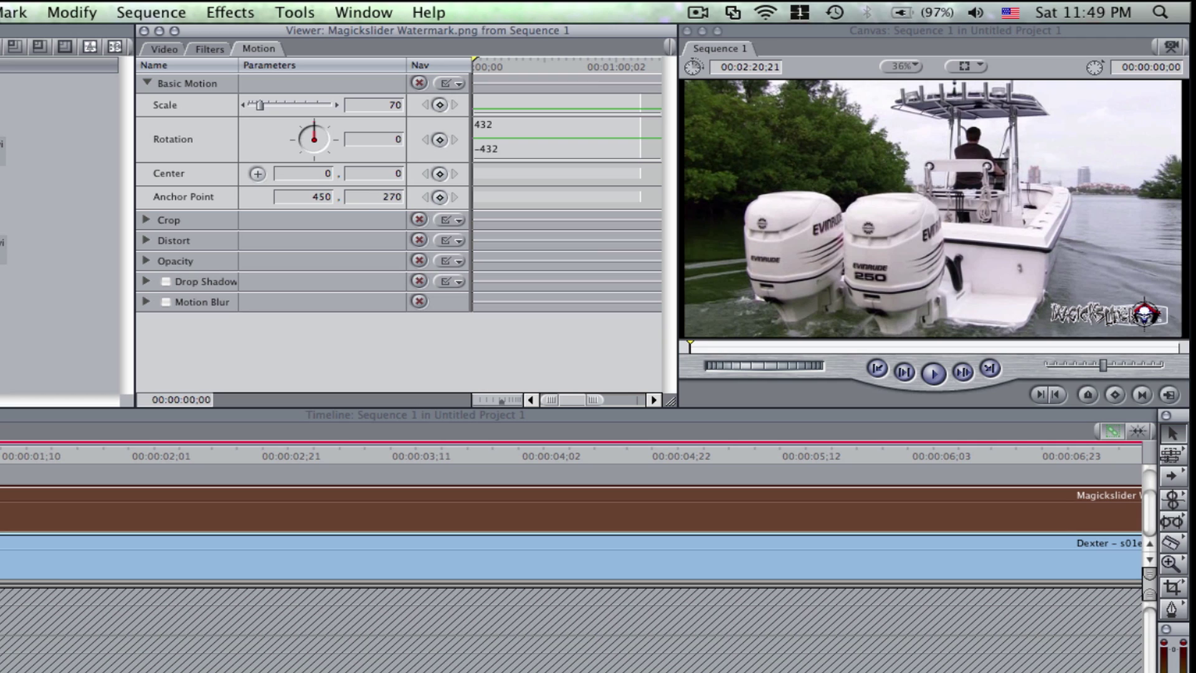